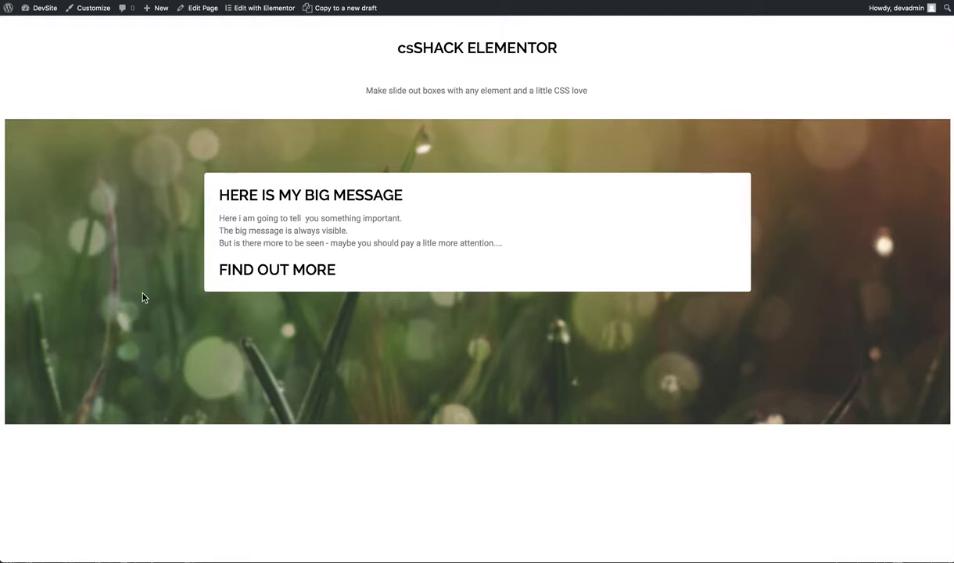
- Add a Columns element below the intro text and give its outer section 100 px of top and bottom padding
mouse_move(347, 246)
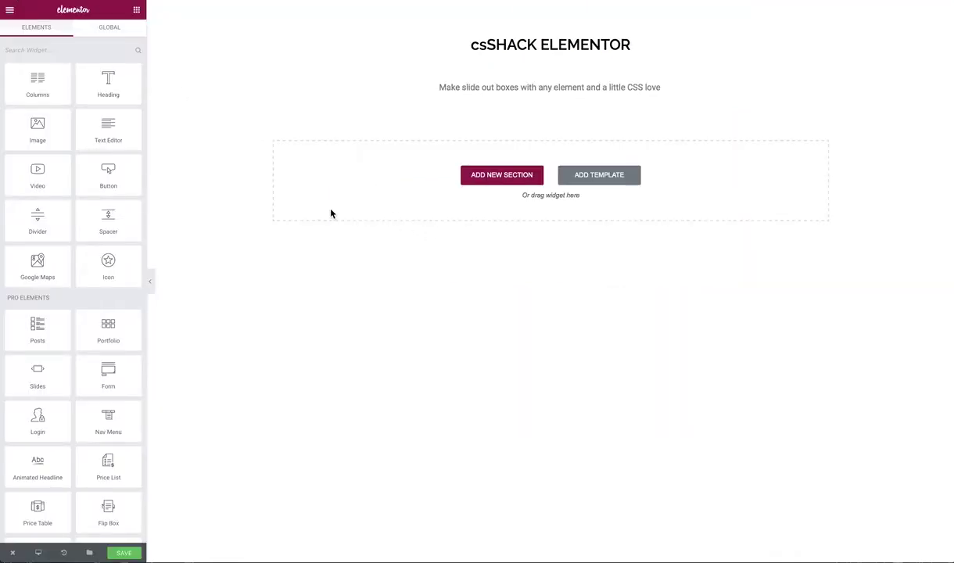
left_click_drag(40, 78, 538, 181)
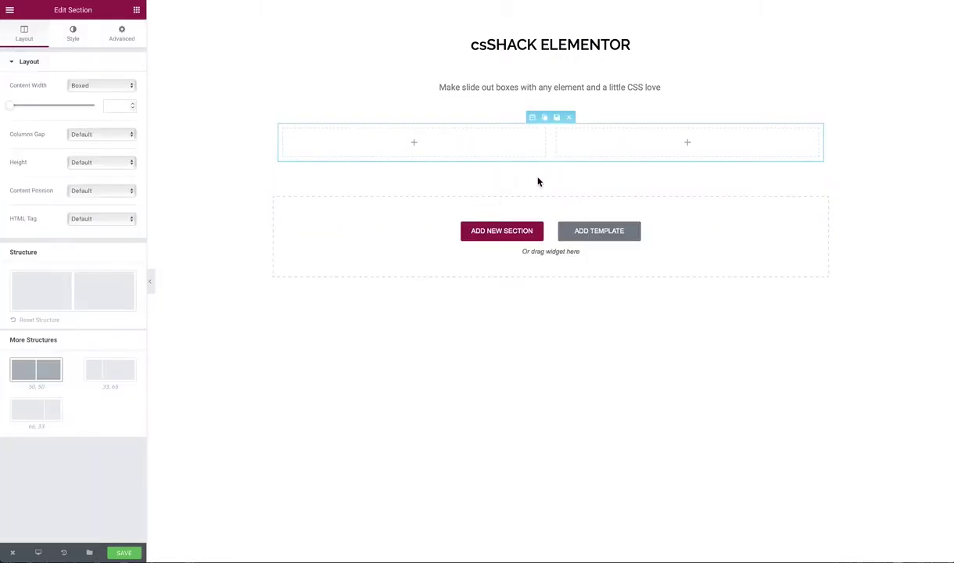
left_click(527, 105)
left_click(122, 35)
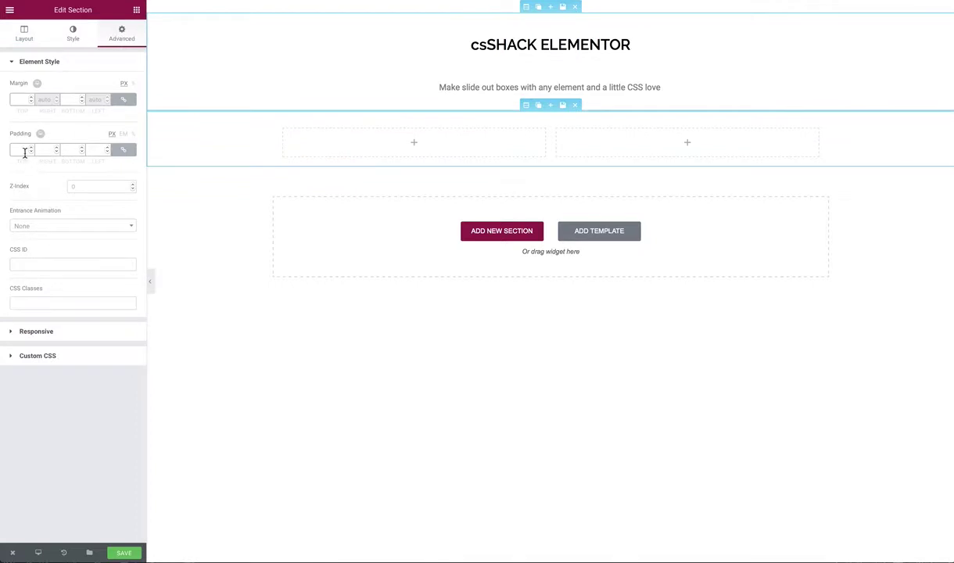
left_click(124, 149)
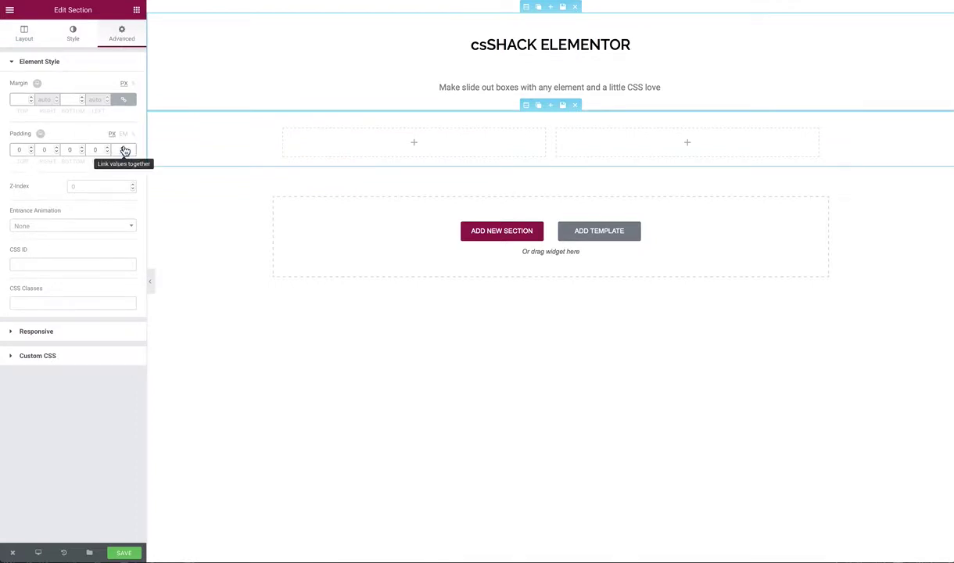
double_click(25, 149)
type("100")
key("Tab")
key("Tab")
type("100")
- Give the outer section a classic background using the green grass-and-dewdrops image from the media library
left_click(72, 35)
left_click(76, 119)
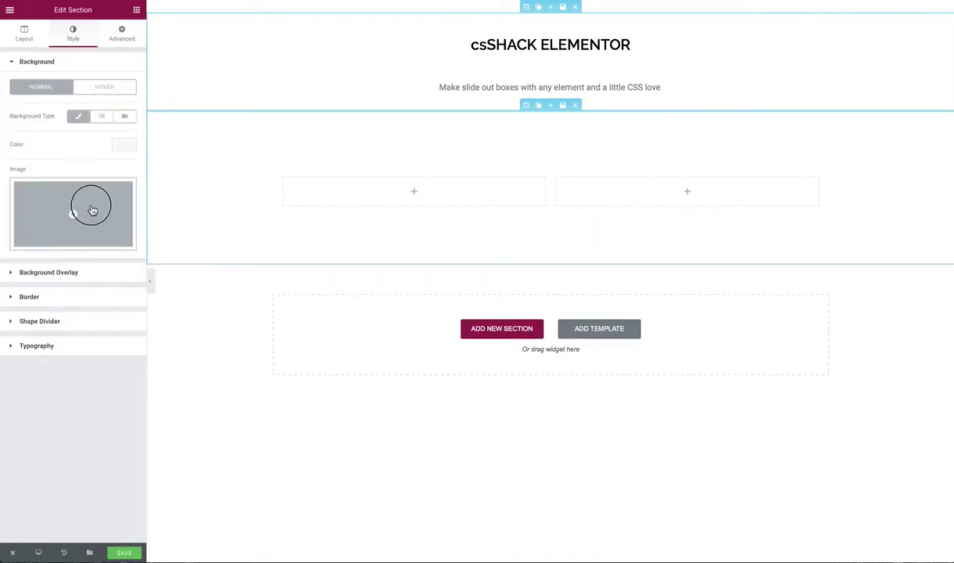
left_click(87, 199)
left_click(747, 396)
left_click(905, 534)
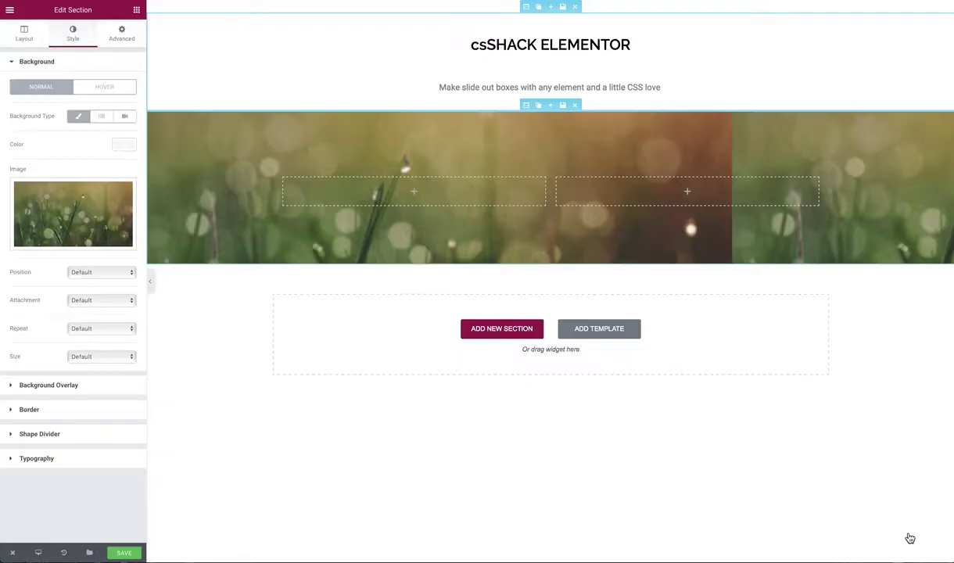
- Set the outer section's background image to Center Center position, No-repeat and Cover size
left_click(86, 273)
left_click(94, 315)
left_click(94, 327)
left_click(94, 335)
left_click(92, 357)
left_click(92, 374)
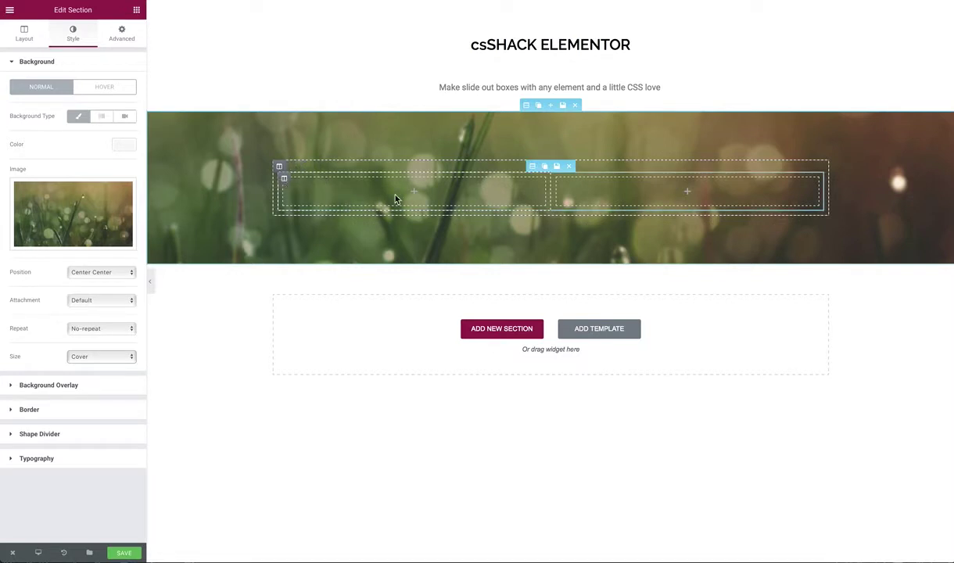
- Delete the inner section's second column and set the inner section's padding to 20 px on all sides
left_click(531, 167)
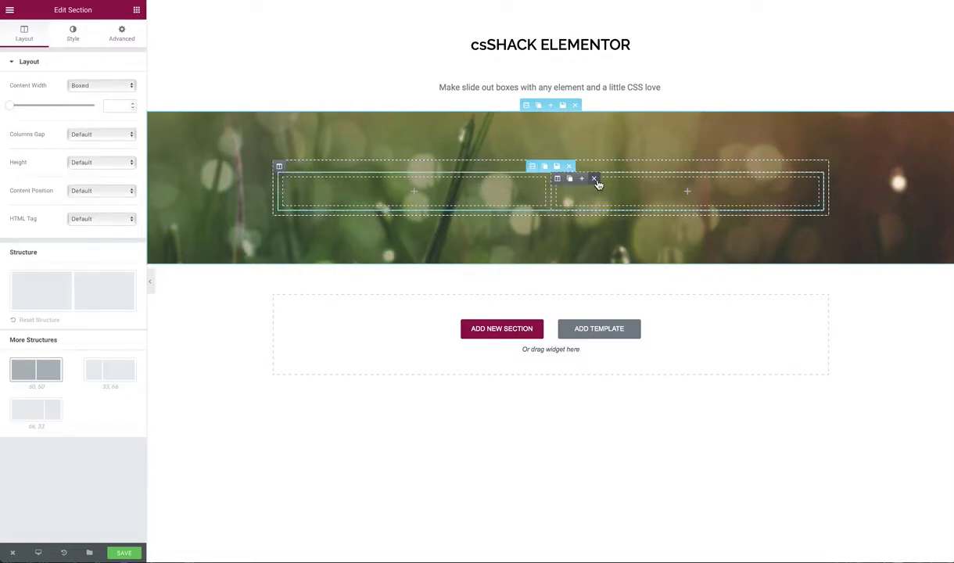
left_click(596, 180)
left_click(136, 9)
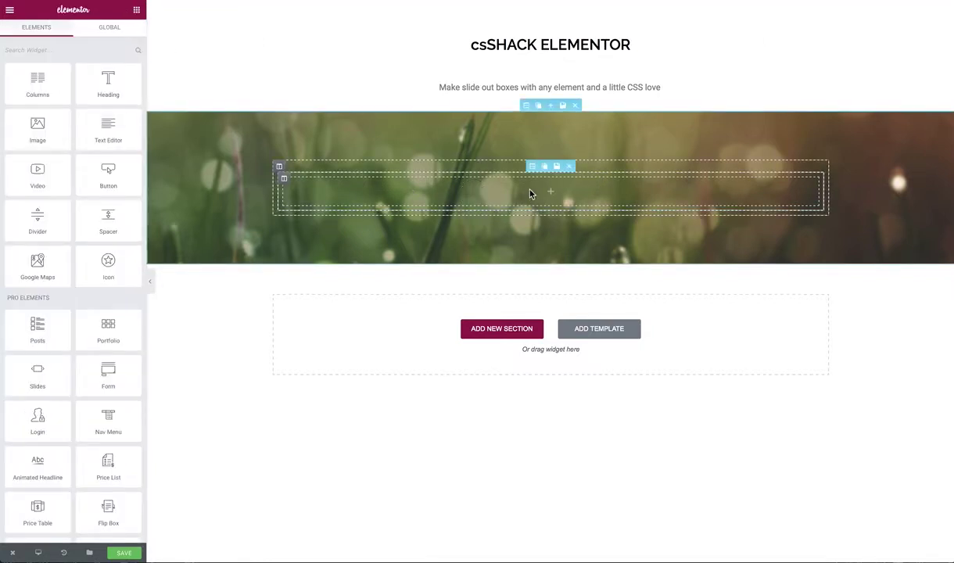
left_click(532, 166)
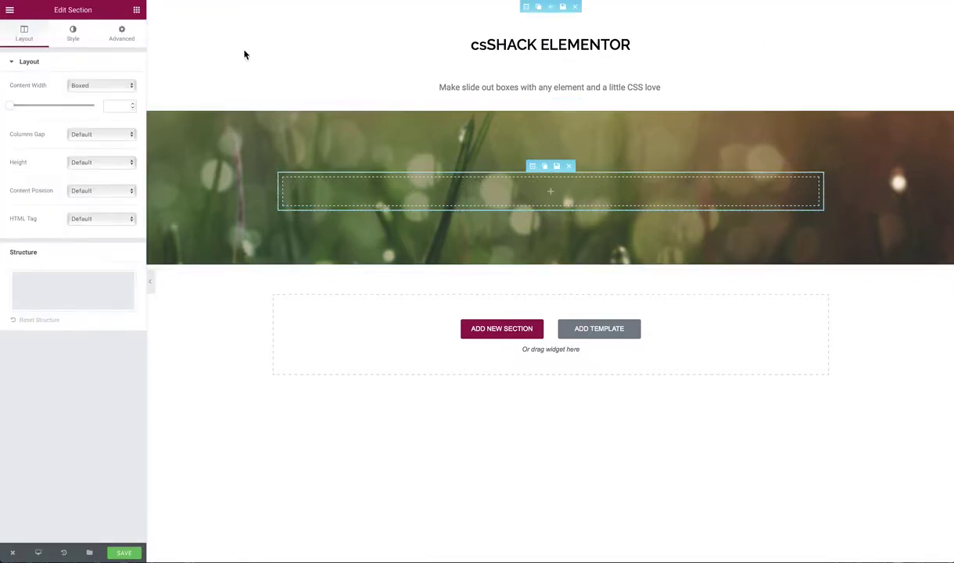
left_click(125, 35)
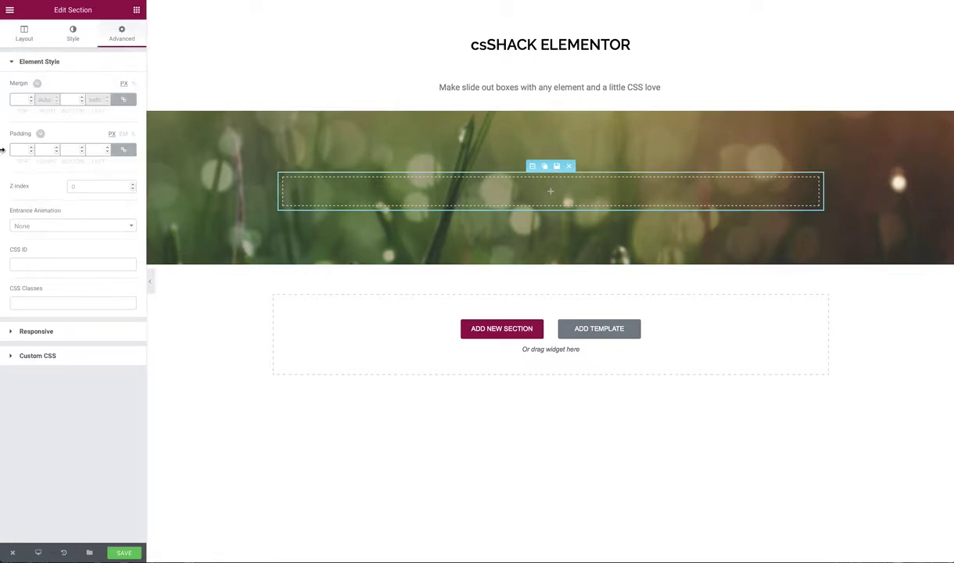
left_click(22, 150)
type("20")
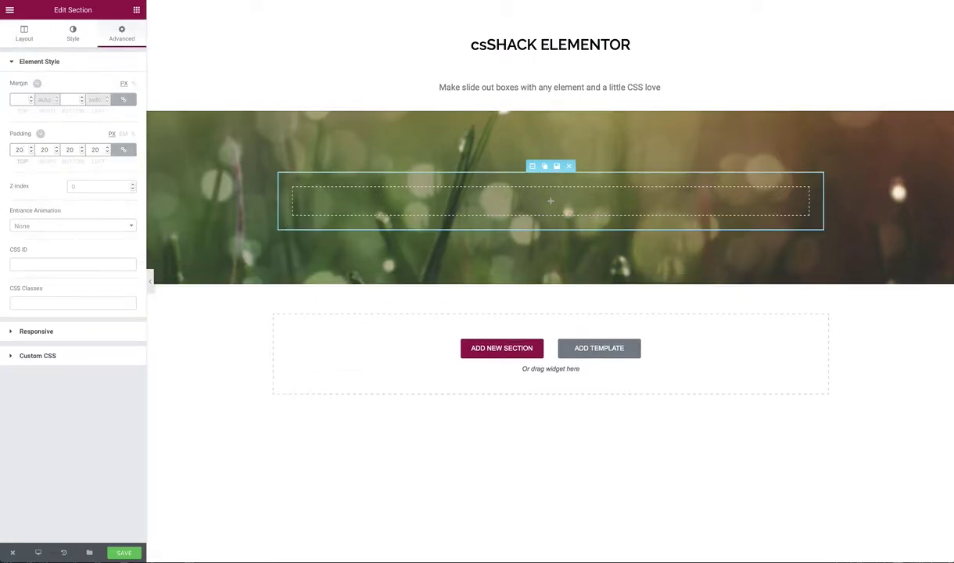
- Give the inner section a white classic background and a border radius of 5 px on all corners
left_click(71, 33)
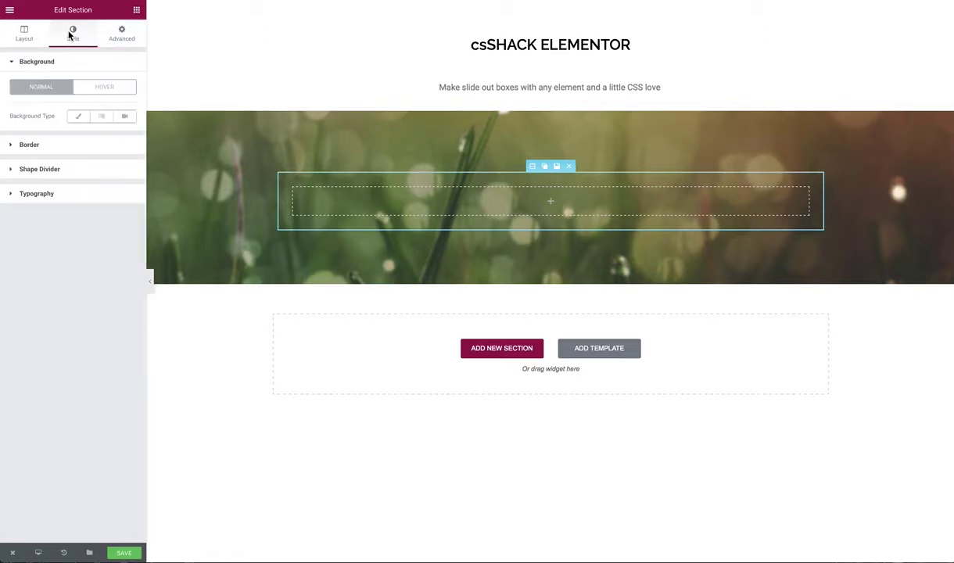
left_click(81, 117)
left_click(129, 144)
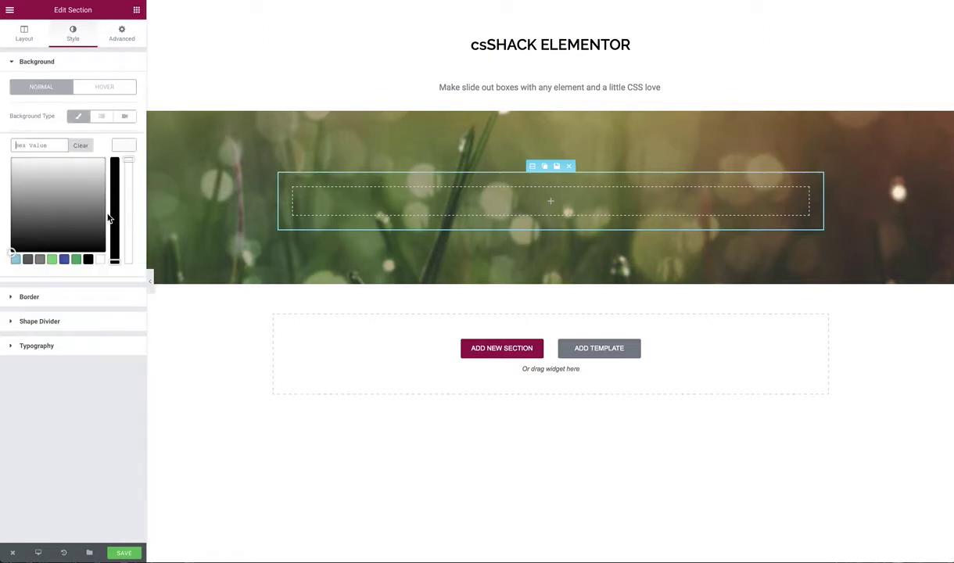
left_click(101, 260)
left_click(15, 297)
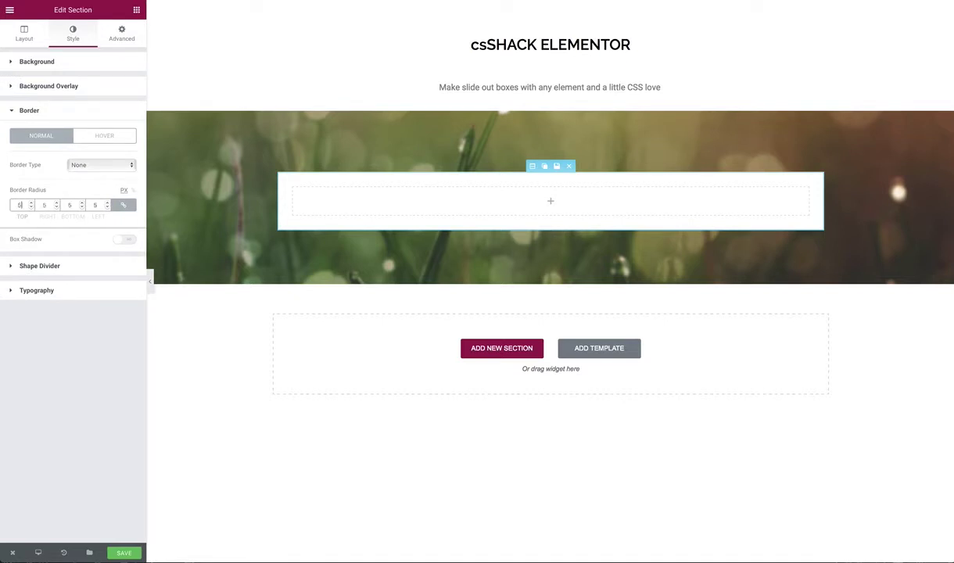
- Add a Heading widget to the white inner section and a Text Editor widget below it
left_click(135, 10)
left_click_drag(117, 76, 363, 196)
left_click(135, 10)
left_click_drag(108, 125, 406, 211)
- Duplicate the text block inside the white box, and duplicate the whole inner section below the original
left_click_drag(822, 225, 785, 203)
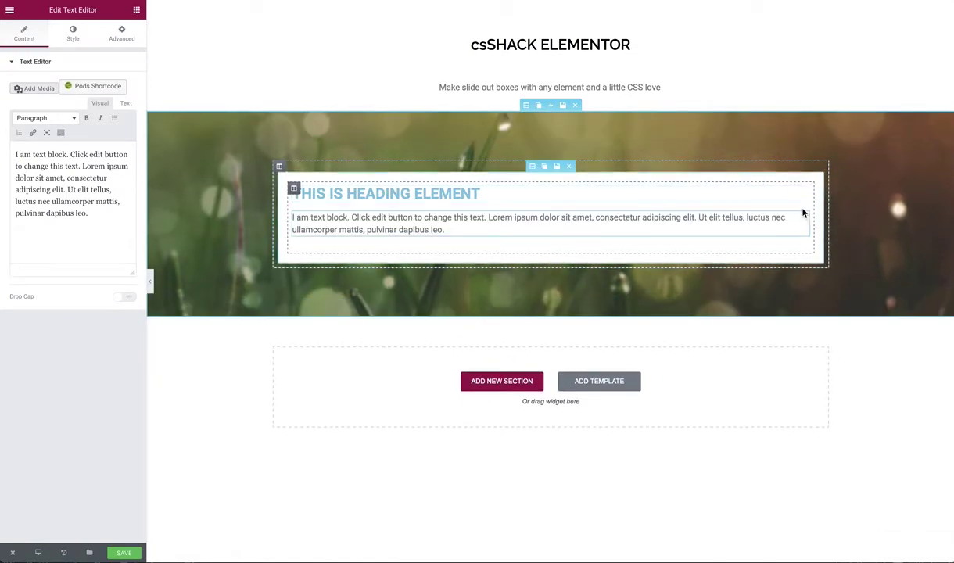
left_click(790, 218)
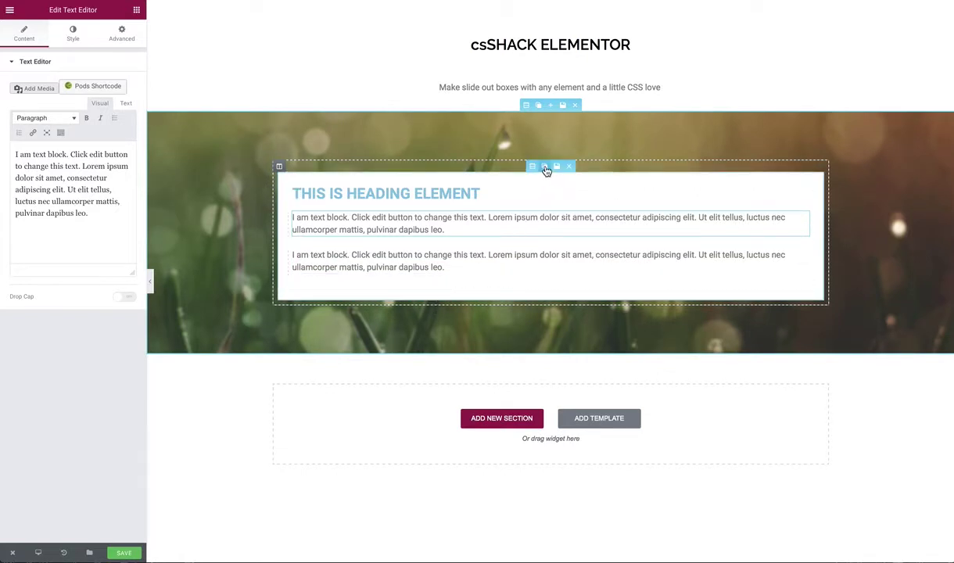
left_click(544, 166)
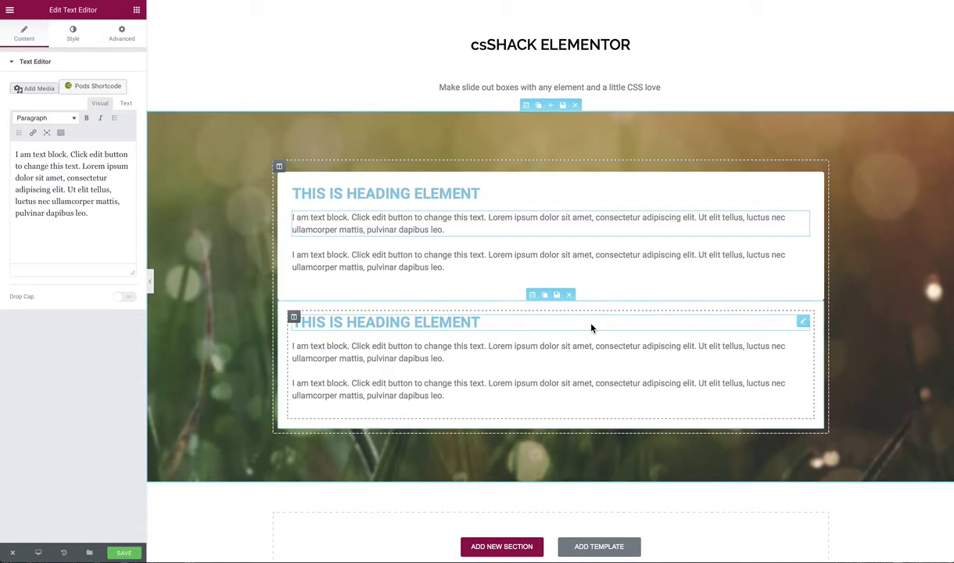
- Right-align the heading in the lower box and delete that box's second text block
left_click(326, 317)
left_click(89, 262)
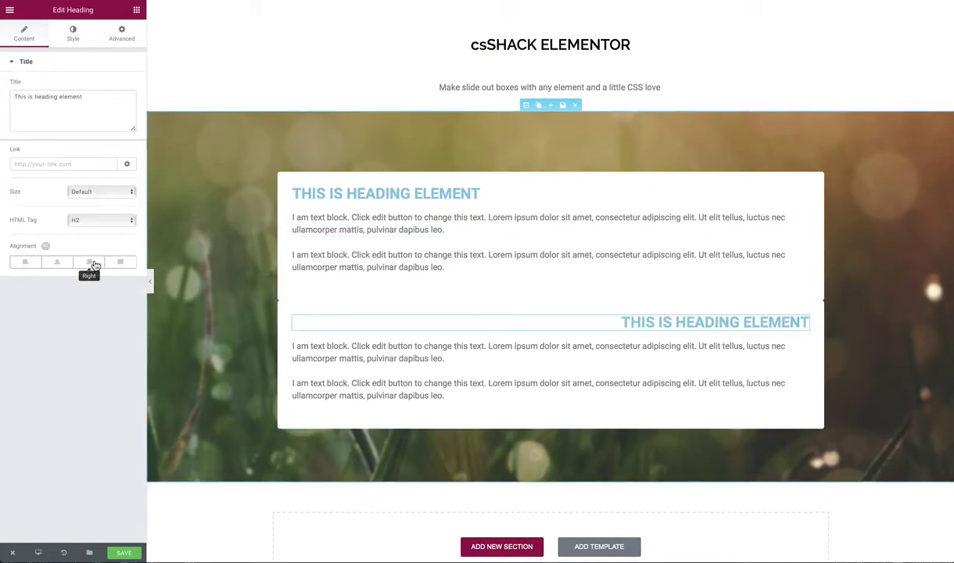
left_click(765, 383)
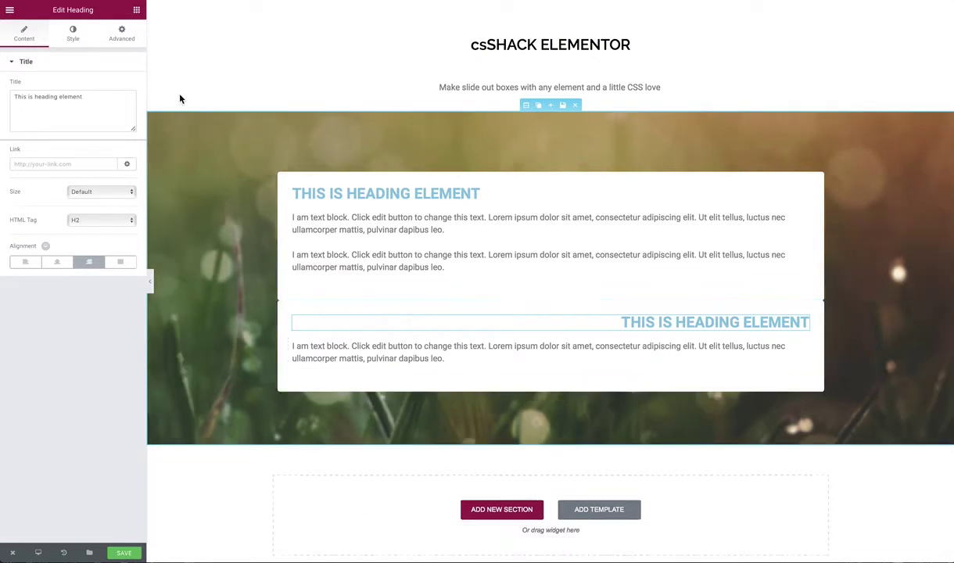
- Add a Button widget below the text in the lower box and align it right
left_click(137, 9)
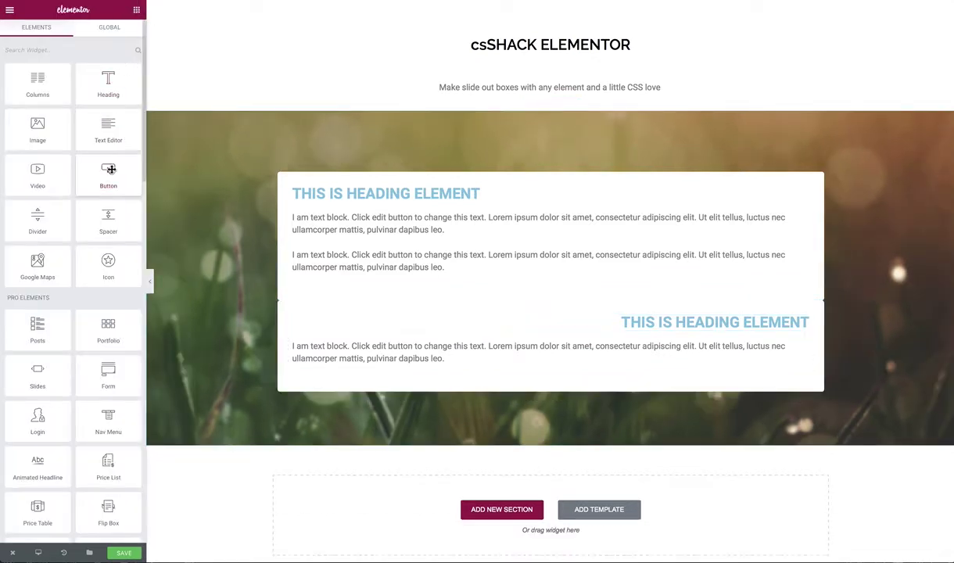
left_click_drag(108, 177, 453, 368)
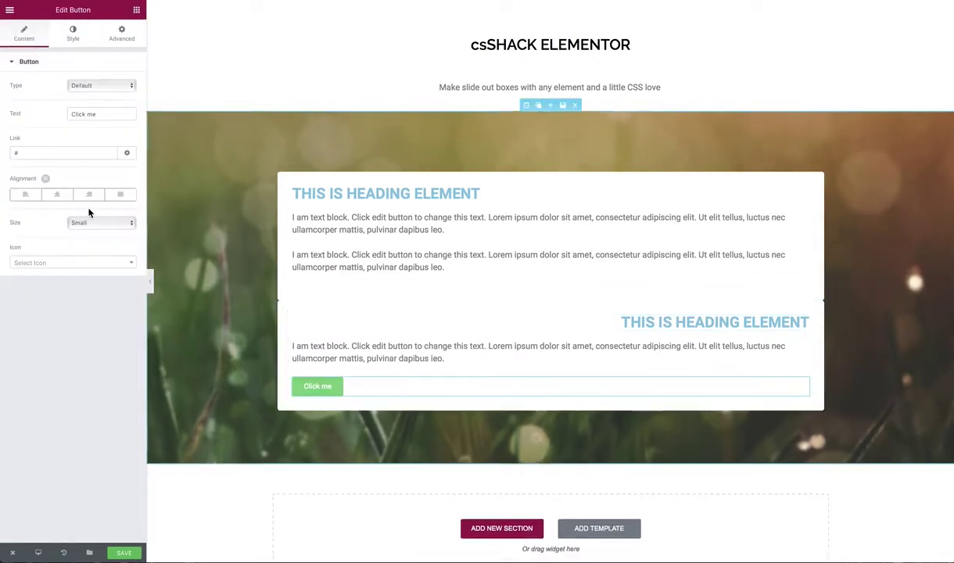
left_click(91, 194)
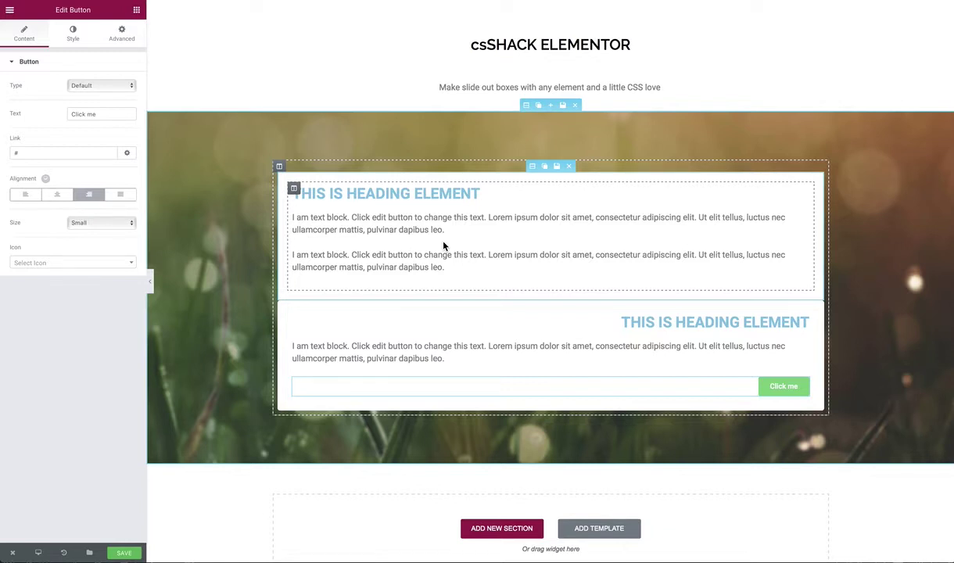
- Assign the CSS class db-hover-box to the outer column that contains both white boxes
left_click(278, 166)
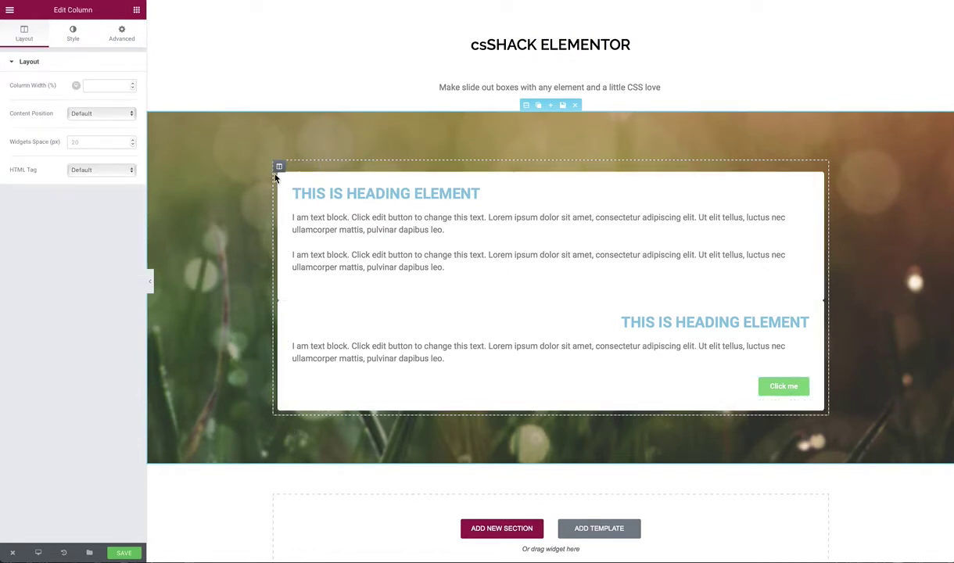
mouse_move(279, 165)
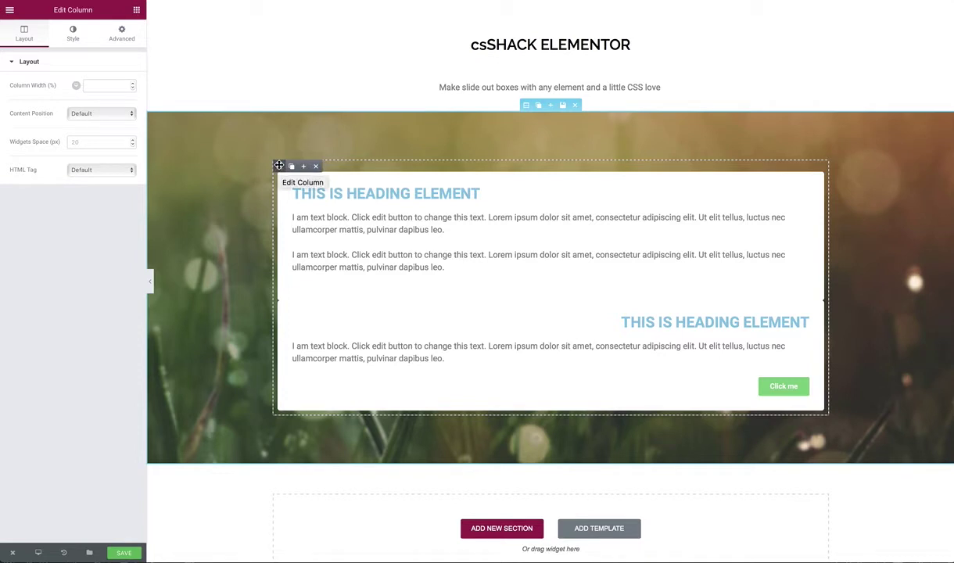
left_click(122, 33)
left_click(37, 302)
type("c")
type("b-hovew")
key("BackSpace")
key("BackSpace")
key("BackSpace")
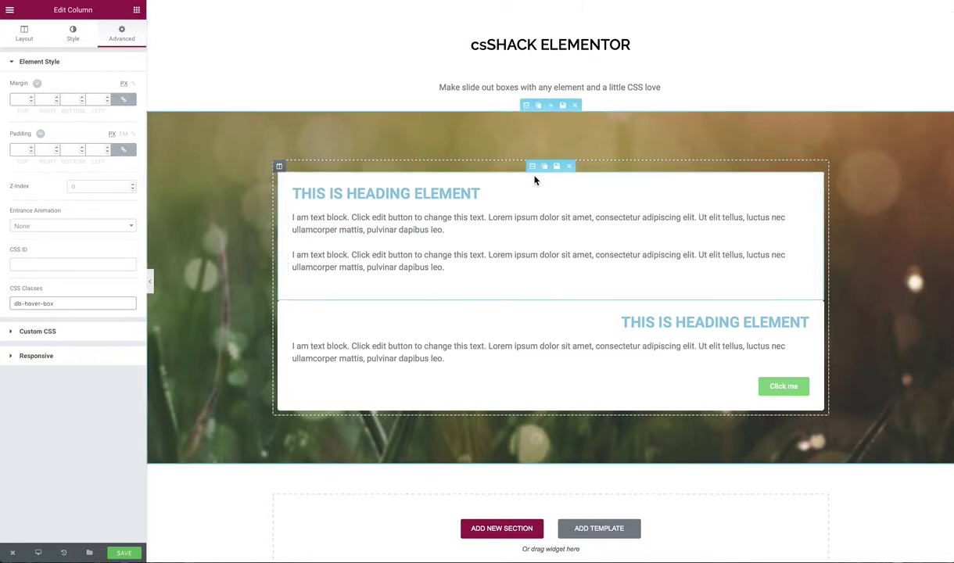
- Assign the CSS class db-hover-scale to the upper inner section
left_click(532, 167)
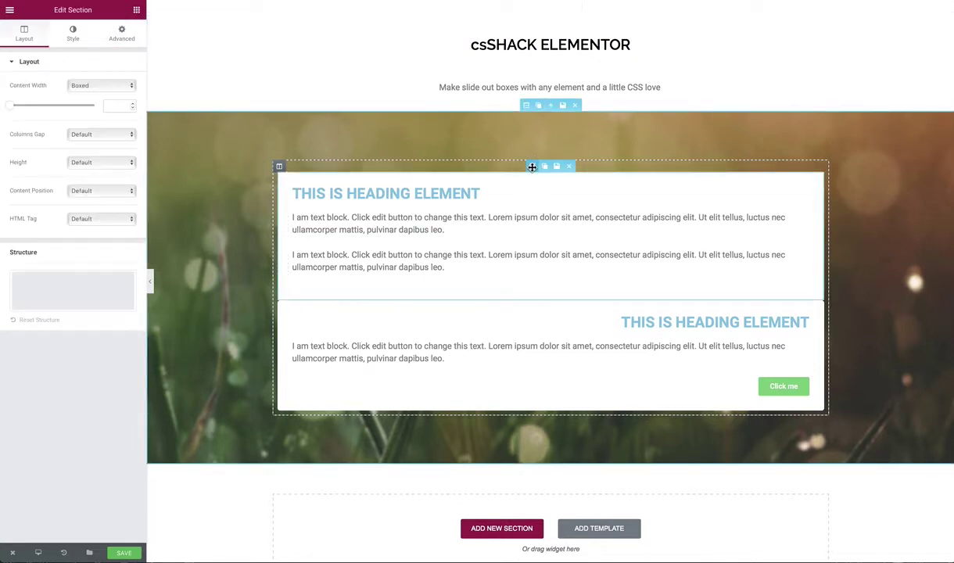
left_click(123, 39)
left_click(53, 303)
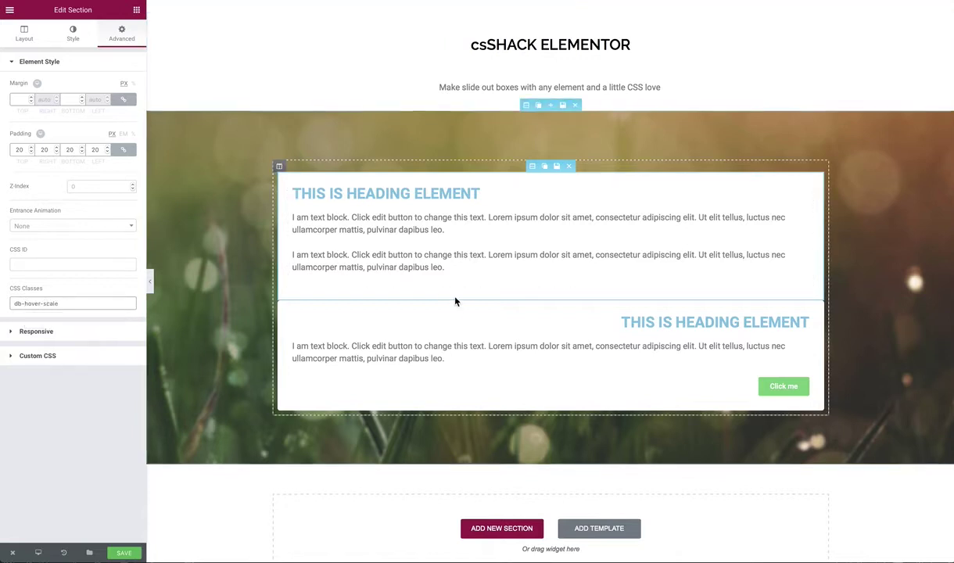
- Assign the CSS class db-hover-slideout to the lower inner section
left_click(530, 296)
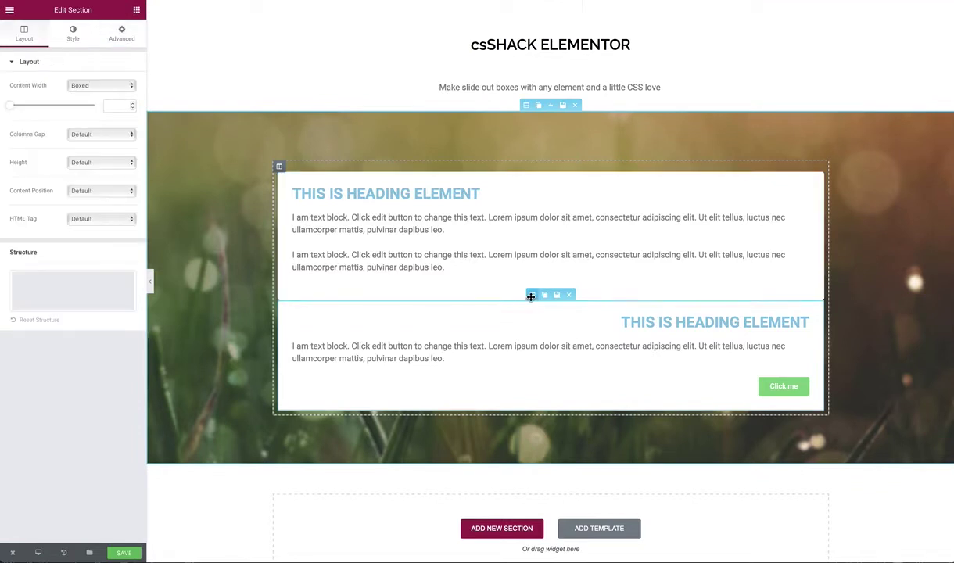
left_click(123, 36)
left_click(37, 302)
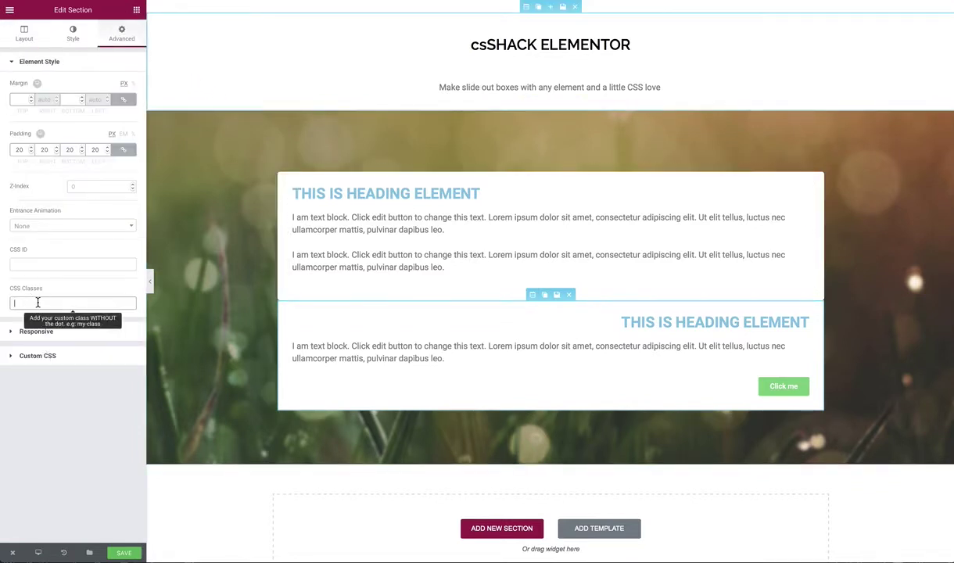
type("db-hover-slideout")
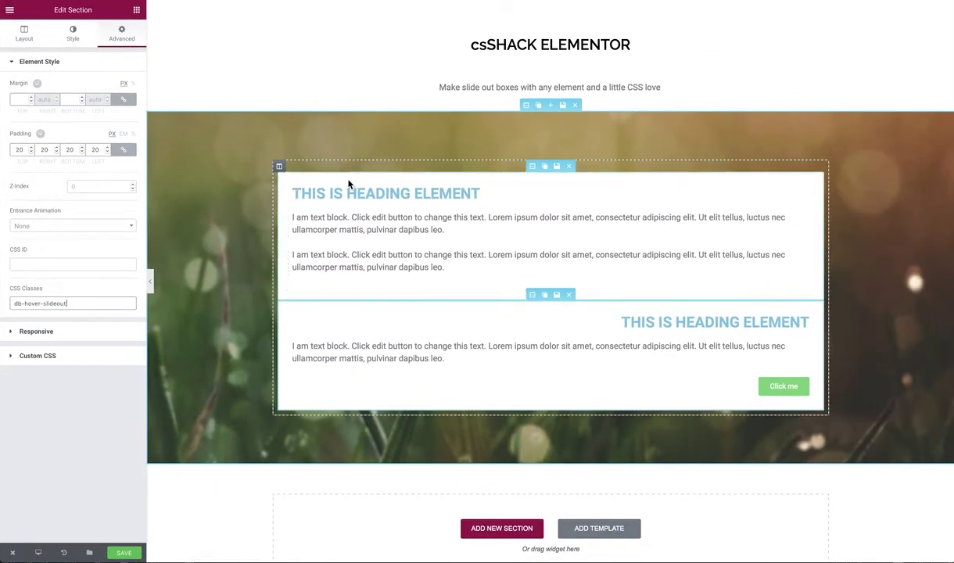
- Select the outer column that holds both boxes and save the page with its new CSS classes
left_click(279, 166)
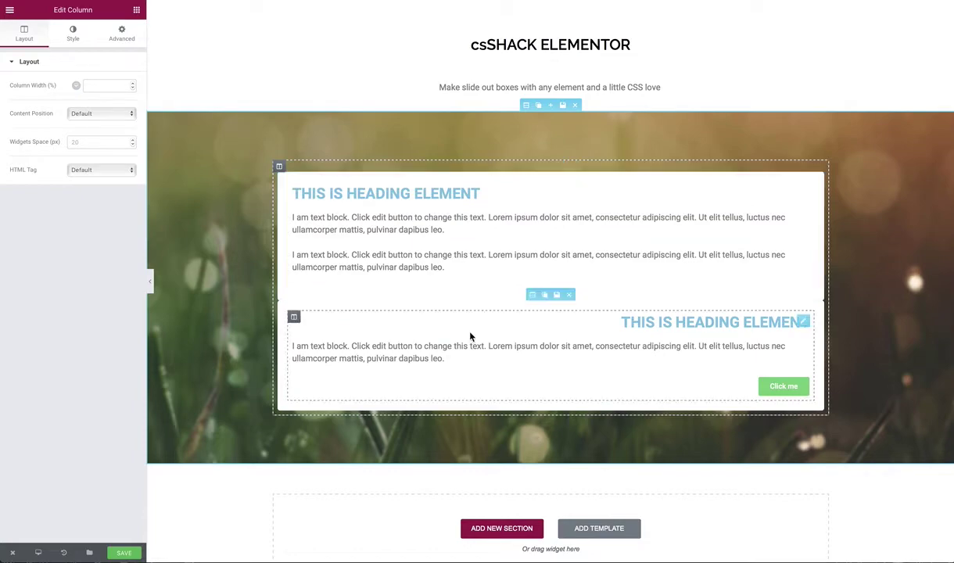
left_click(132, 553)
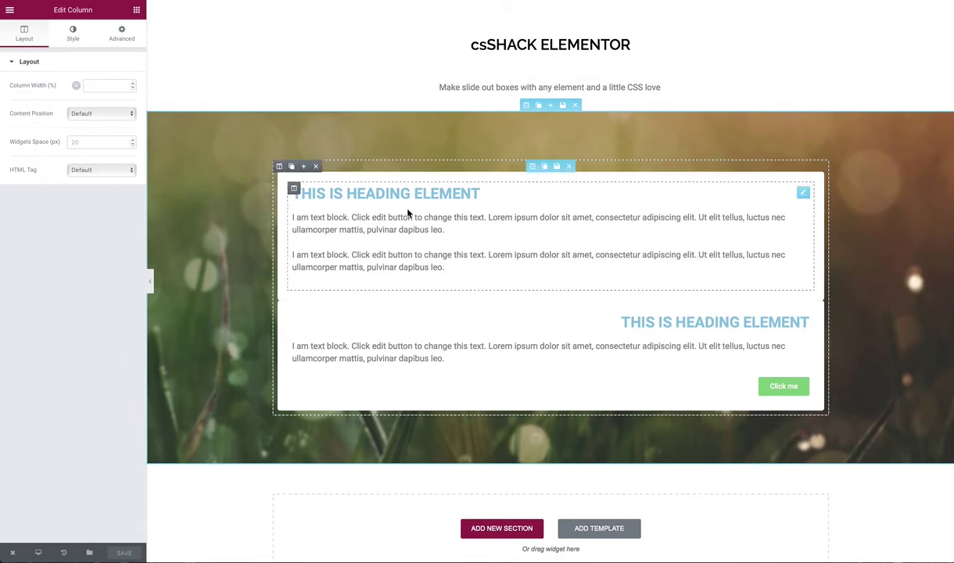
- Look at the Custom CSS editors of the outer column and of the page settings
left_click(121, 35)
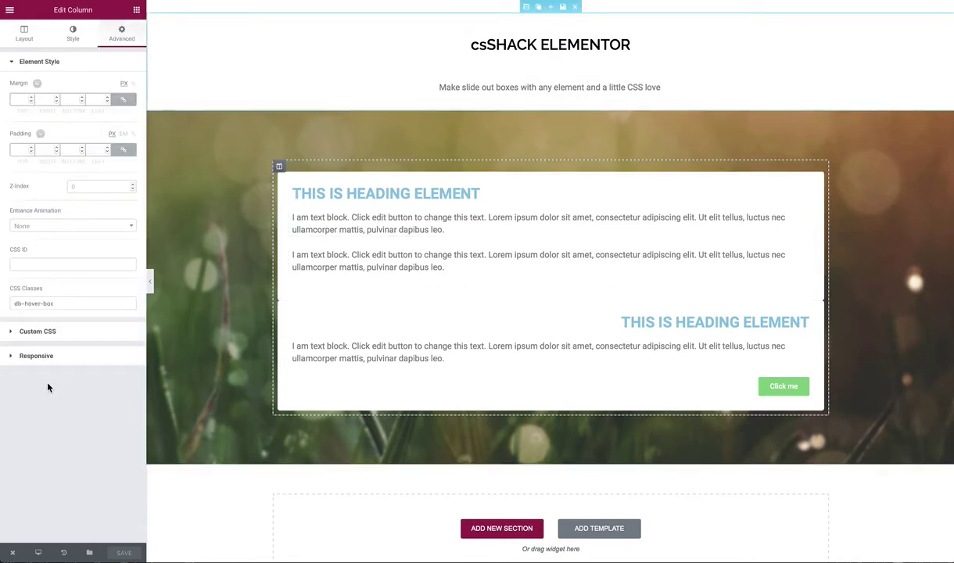
left_click(12, 334)
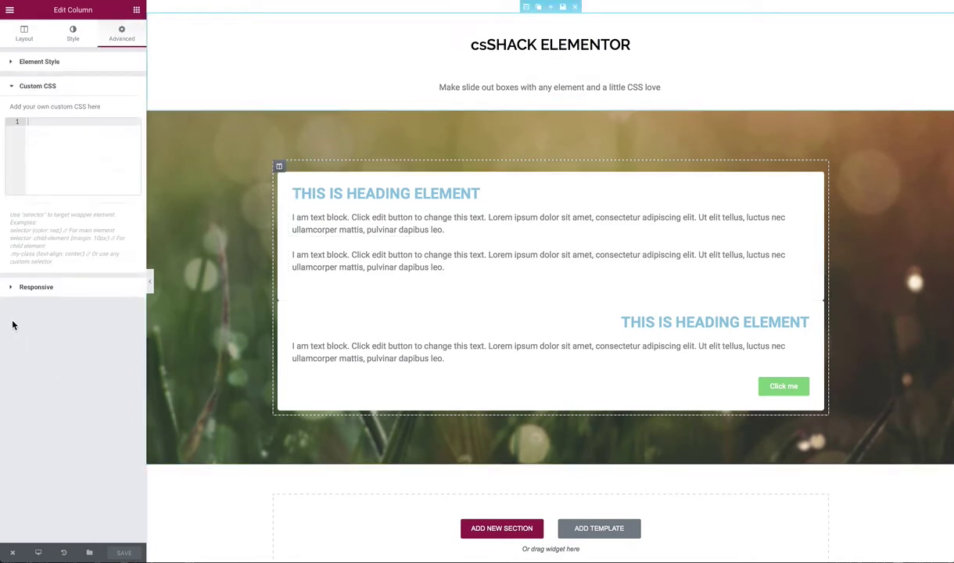
left_click(10, 12)
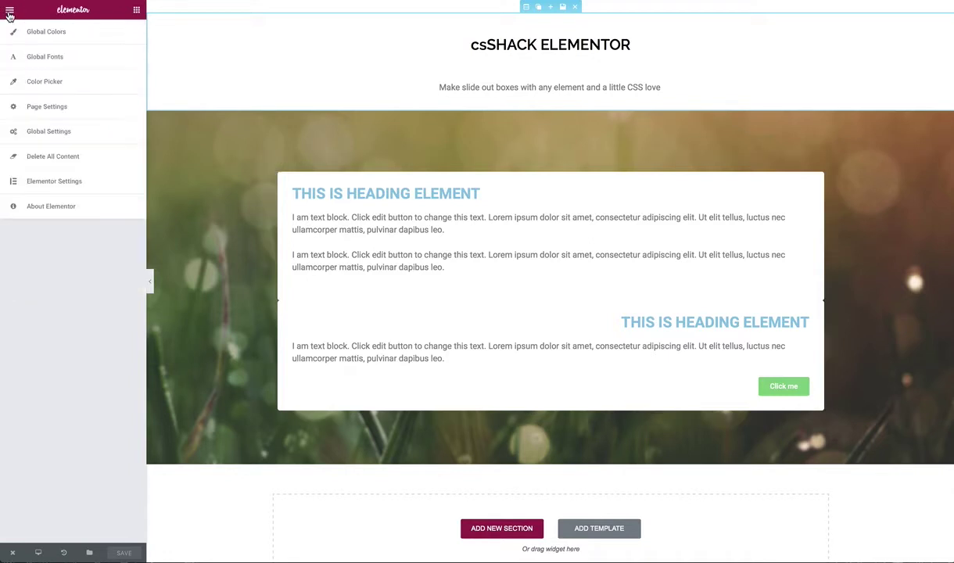
left_click(47, 106)
left_click(123, 37)
left_click(19, 165)
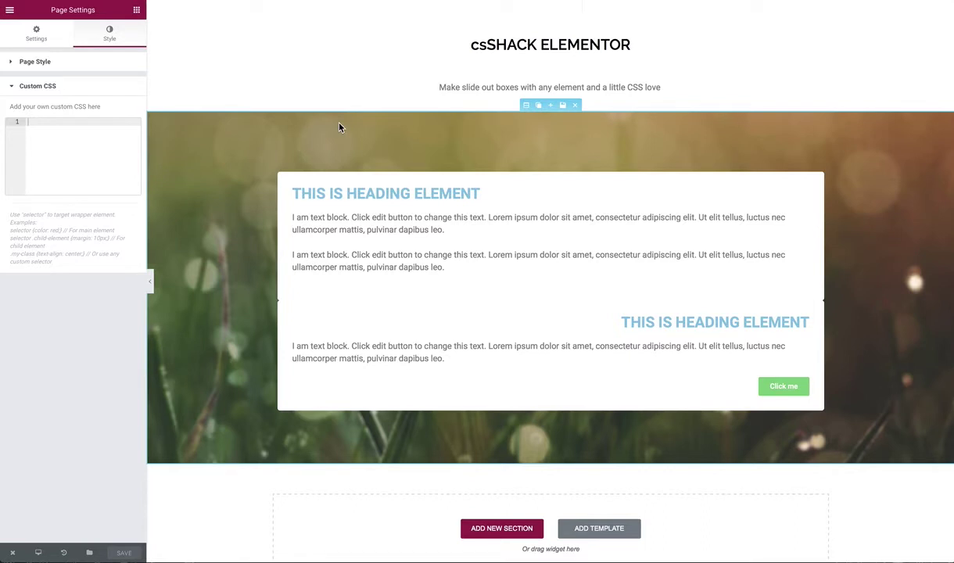
- Add Simple CSS in the WordPress Customizer: transition all 0.35s ease-in-out !important, hover scale(1.02), box-shadow 0px 10px 10px 15px rgba(0,0,0,0.3), and translate(0,-100%) for the unhovered slideout
mouse_move(13, 552)
left_click(38, 508)
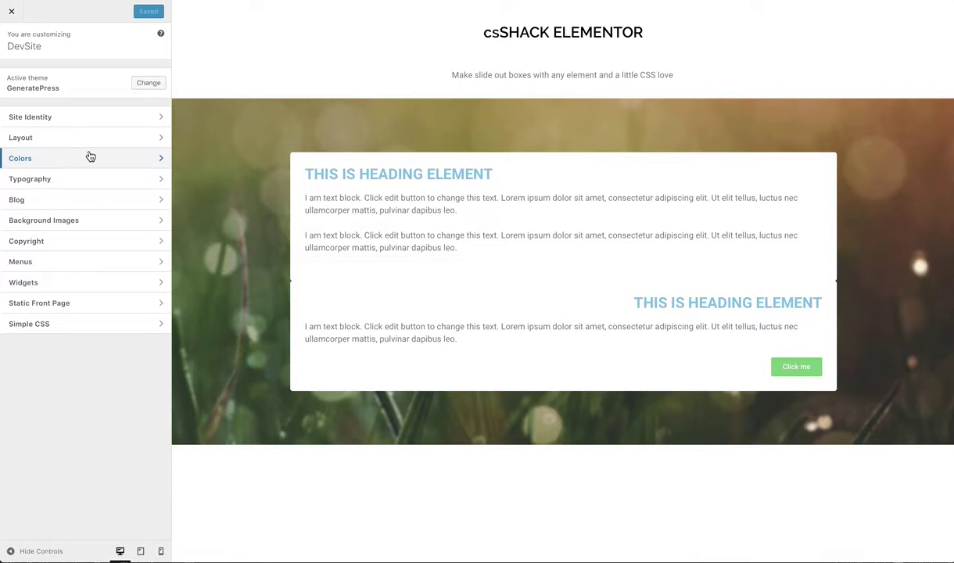
left_click(64, 331)
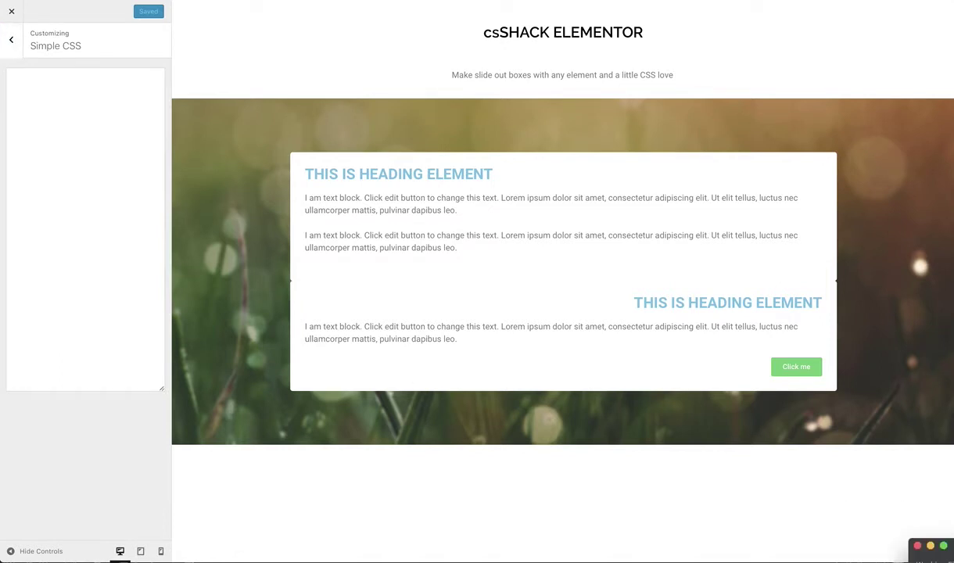
left_click(53, 81)
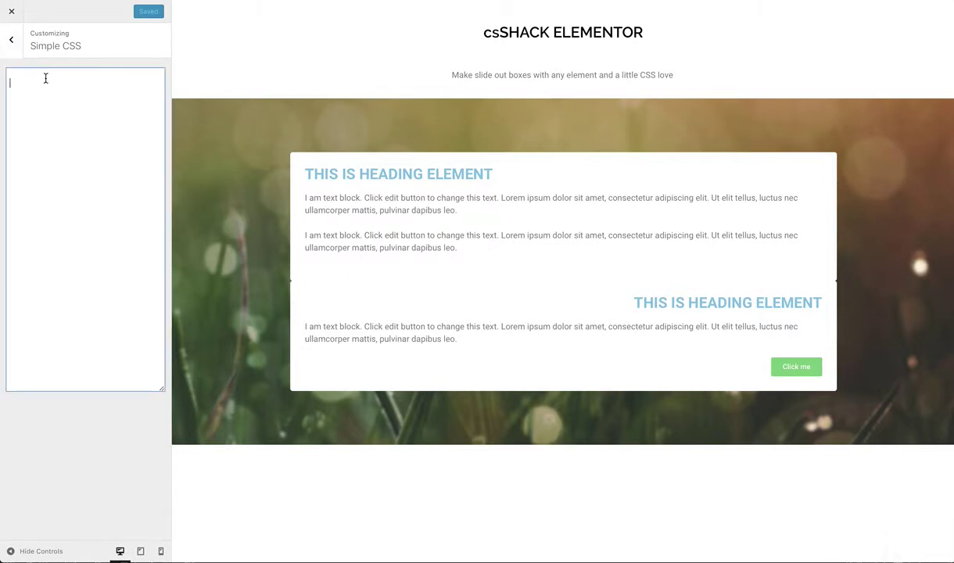
type(".db-hover-scale , .db-hover-slideout {     transition: all 0.35s ease-in-out !important; }  .db-hover-box:hover .db-hover-scale {     transform: scale(1.02);     box-shadow: 0px 10px 10px 15px rgba(0,0,0,0.3); }  .db-hover-box:not(:hover) .db-hover-slideout {     transform: translate(0,-100%); }")
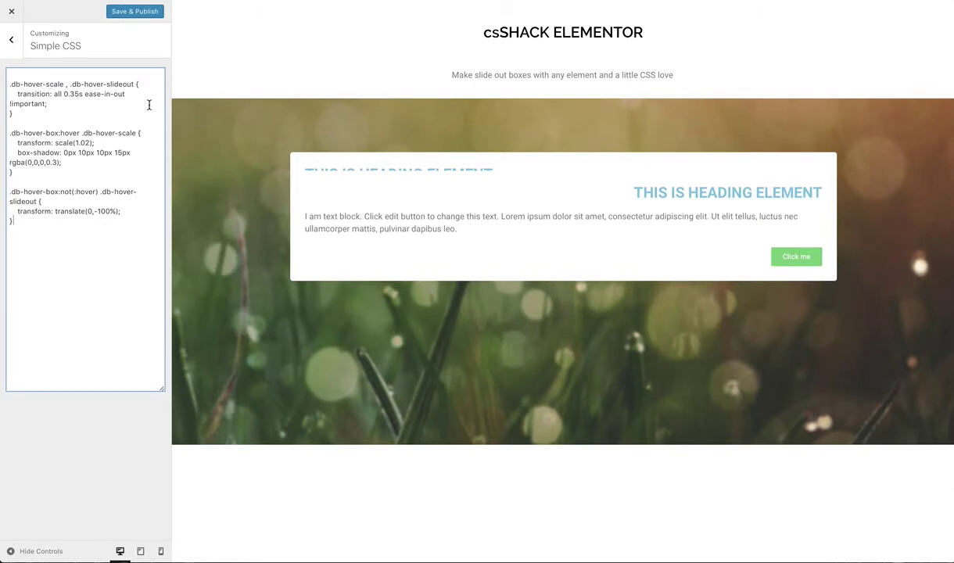
mouse_move(280, 192)
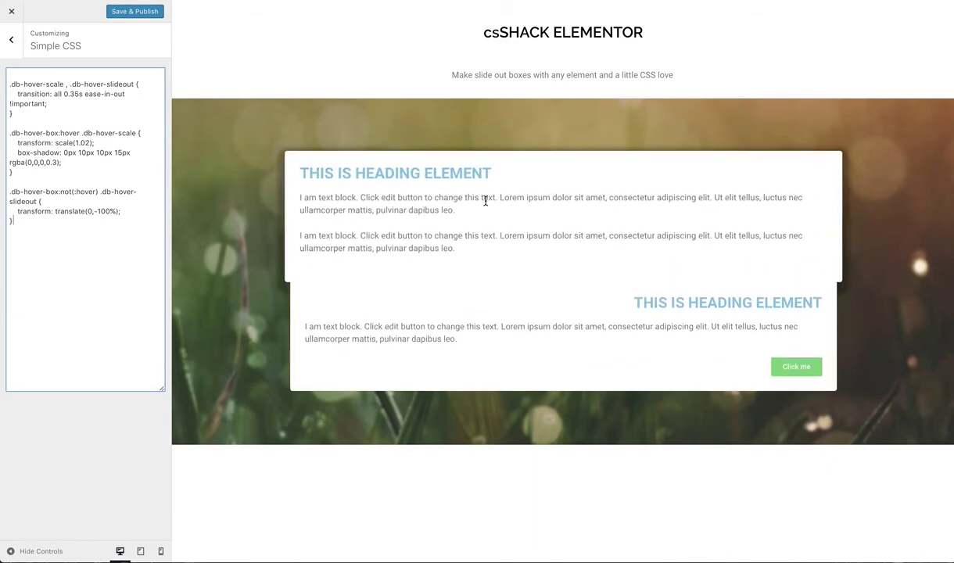
- Examine the transition rule shared by db-hover-scale and db-hover-slideout, including its duration, easing and !important flag
left_click(28, 115)
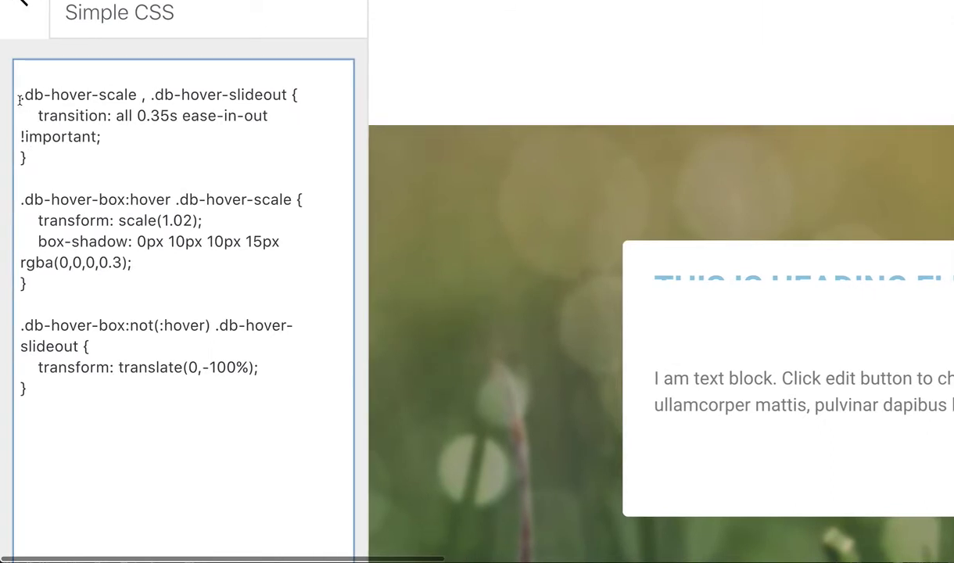
left_click_drag(21, 95, 134, 95)
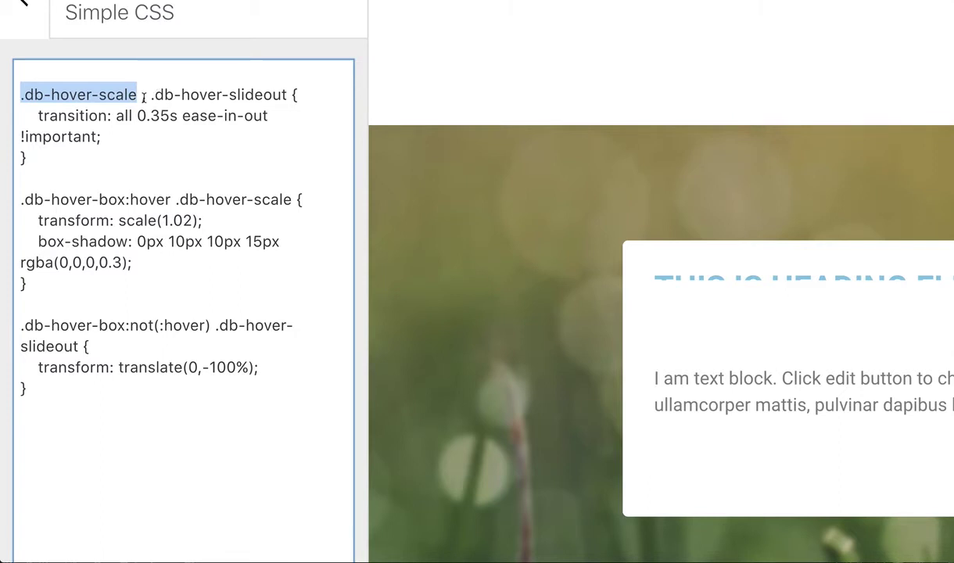
left_click_drag(32, 114, 112, 136)
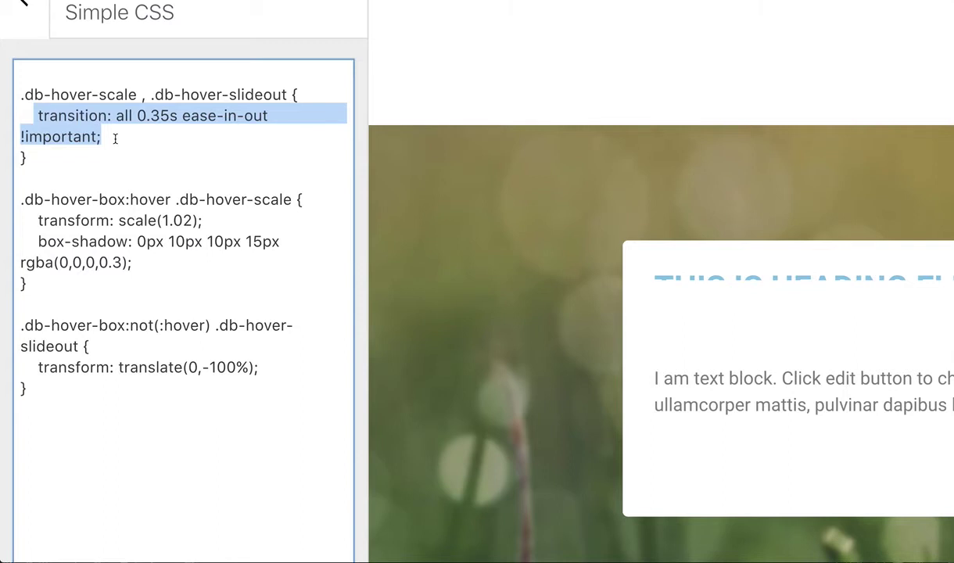
double_click(123, 115)
left_click(145, 117)
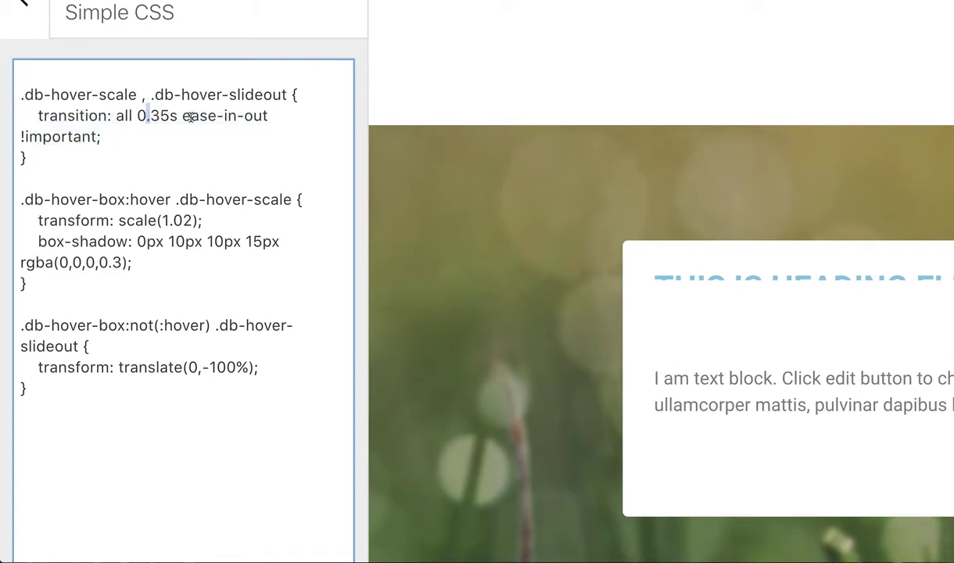
double_click(190, 116)
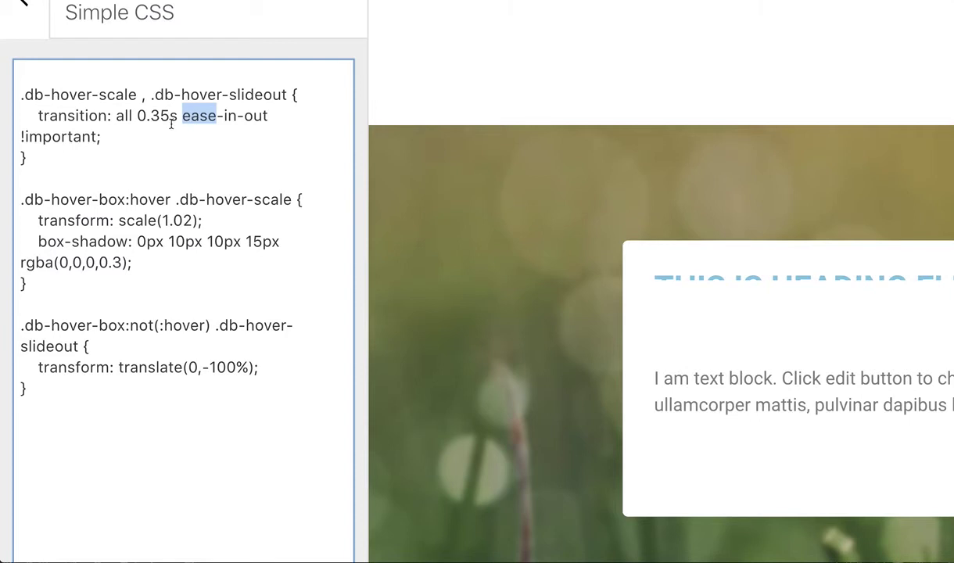
left_click_drag(106, 137, 16, 135)
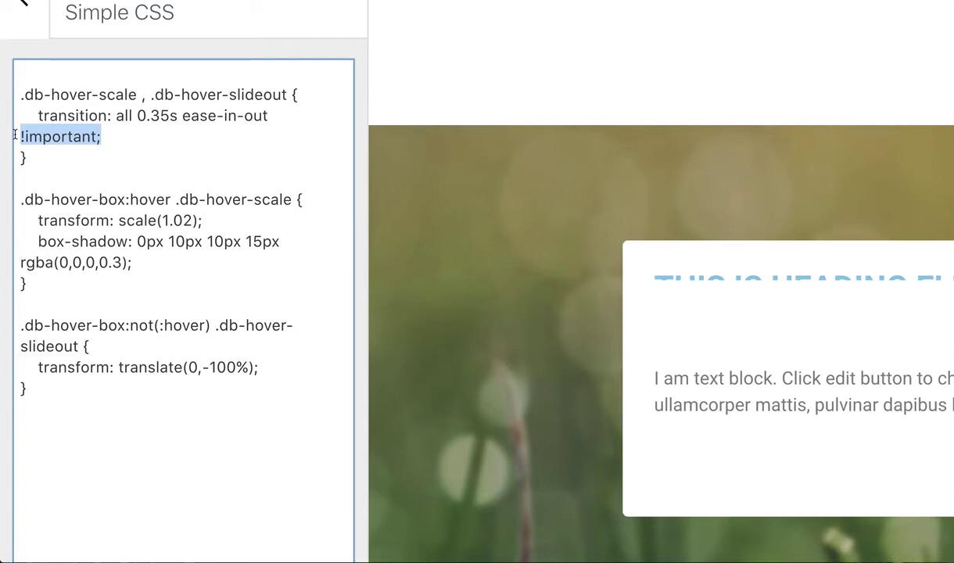
- Examine the db-hover-box:hover rule that applies the scale and box-shadow to db-hover-scale
left_click(131, 261)
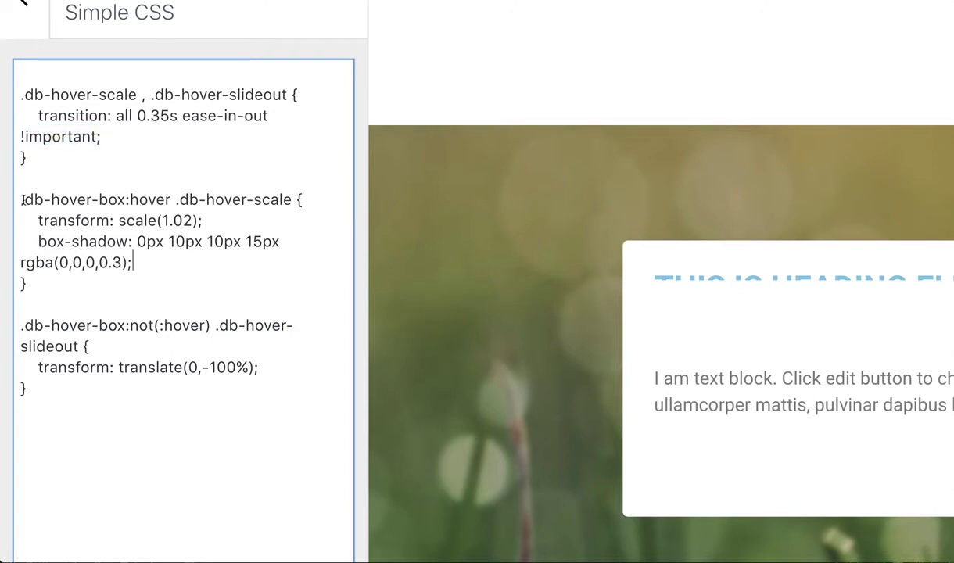
left_click_drag(19, 199, 129, 199)
left_click(163, 200)
left_click_drag(176, 199, 291, 200)
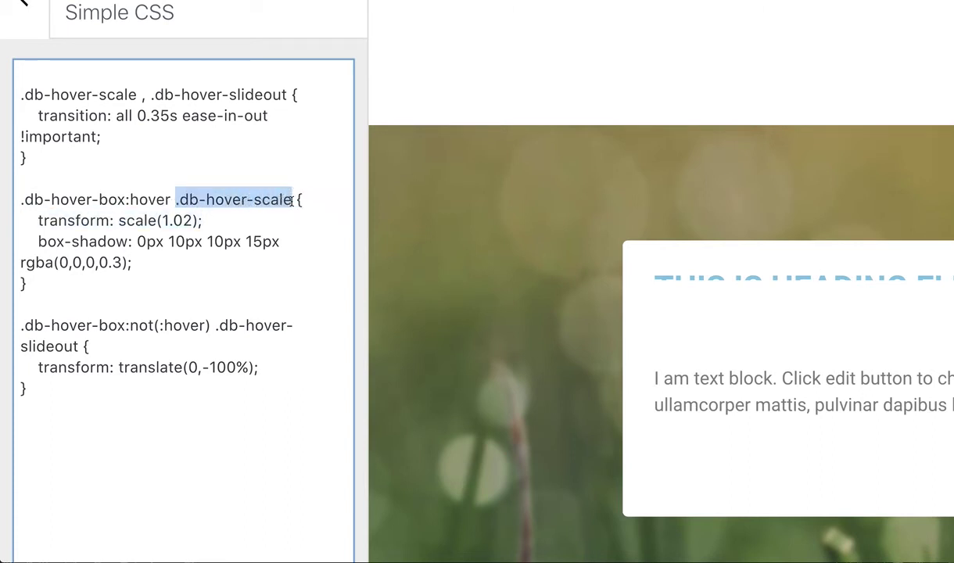
left_click(193, 220)
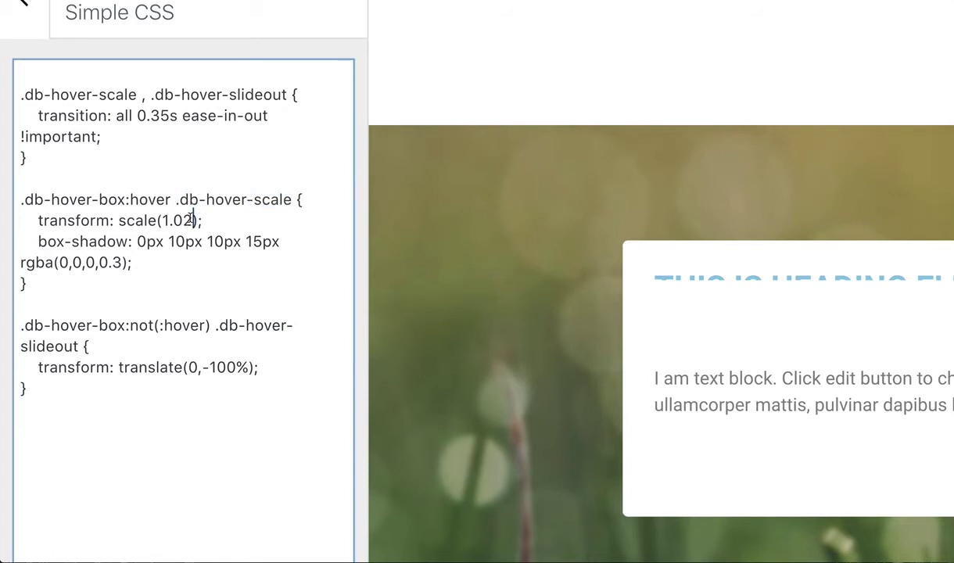
left_click_drag(36, 242, 135, 263)
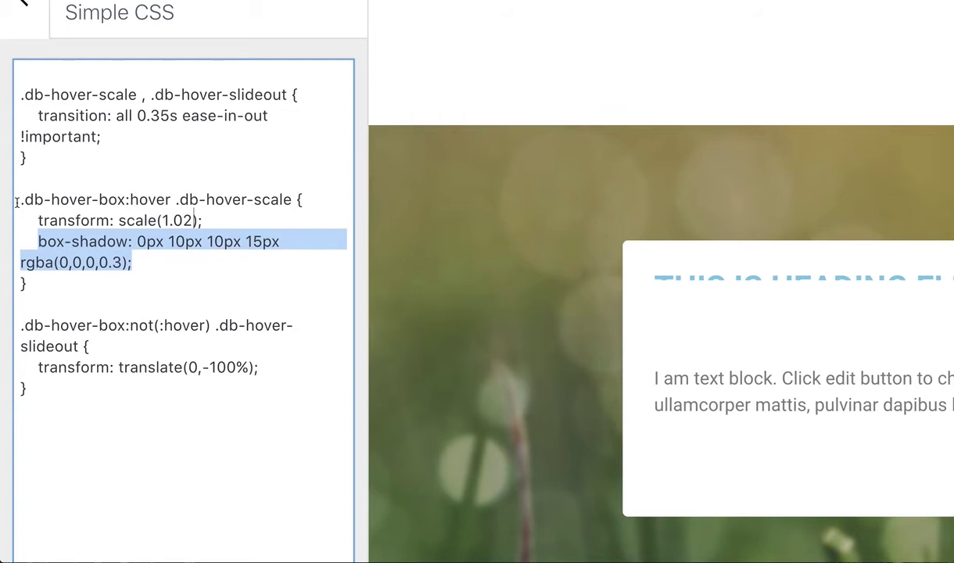
left_click(16, 201)
left_click(16, 201)
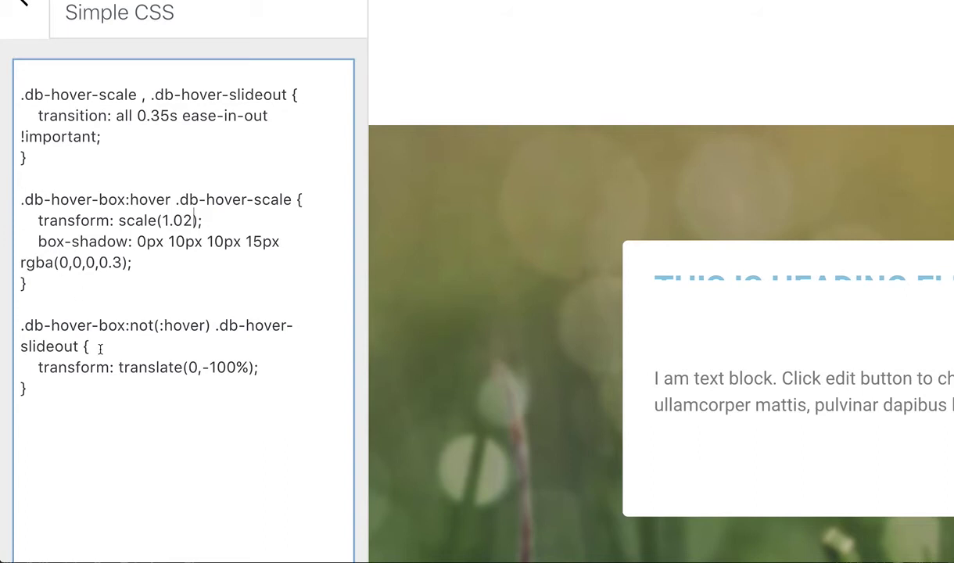
- Examine the db-hover-box:not(:hover) rule and the translate values it applies to db-hover-slideout
left_click_drag(18, 327, 128, 334)
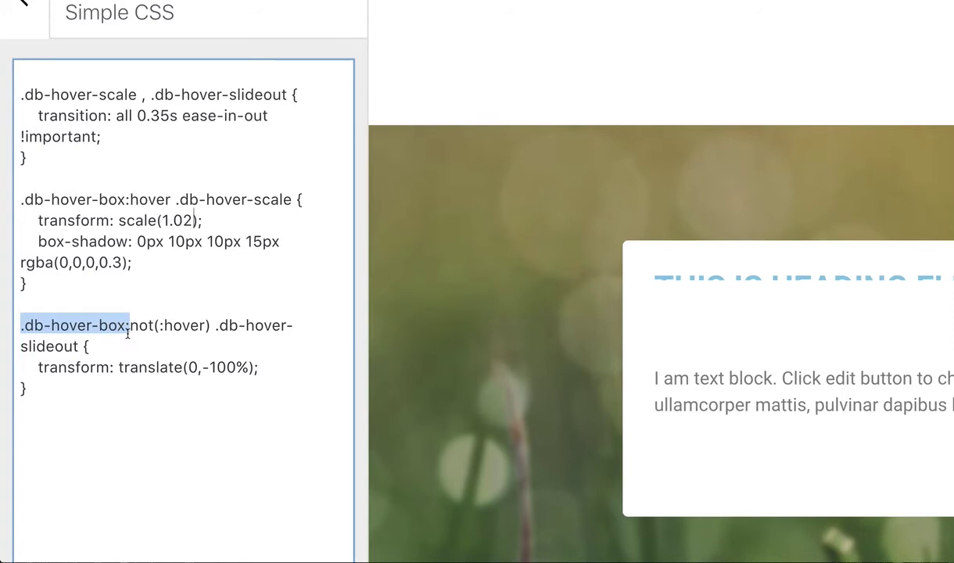
left_click_drag(215, 326, 81, 345)
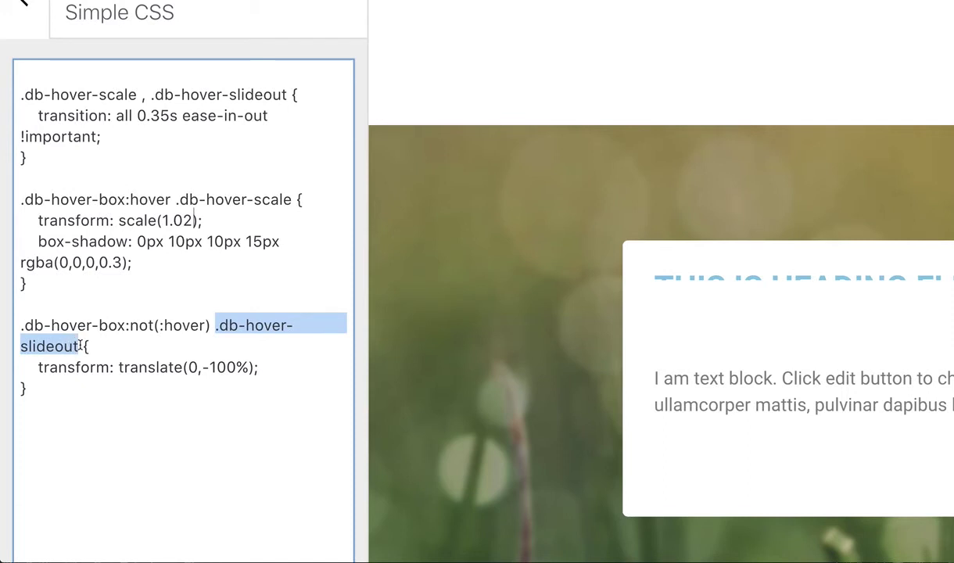
left_click(69, 366)
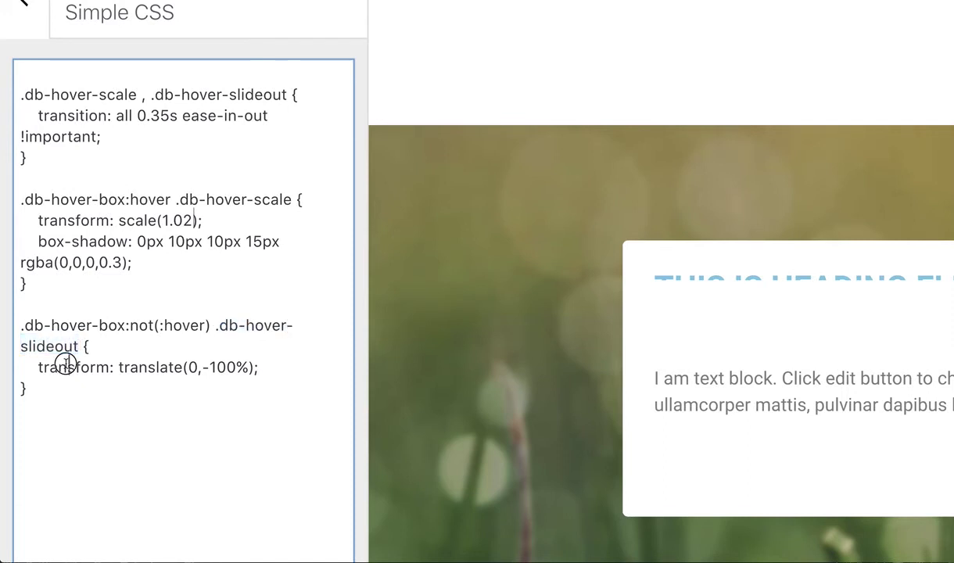
left_click(193, 367)
double_click(193, 367)
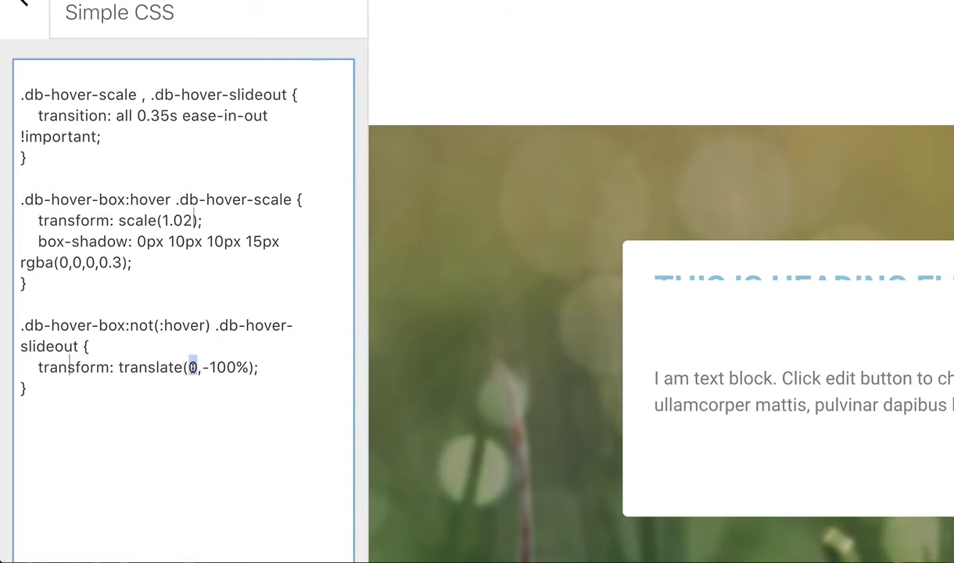
left_click_drag(201, 367, 250, 369)
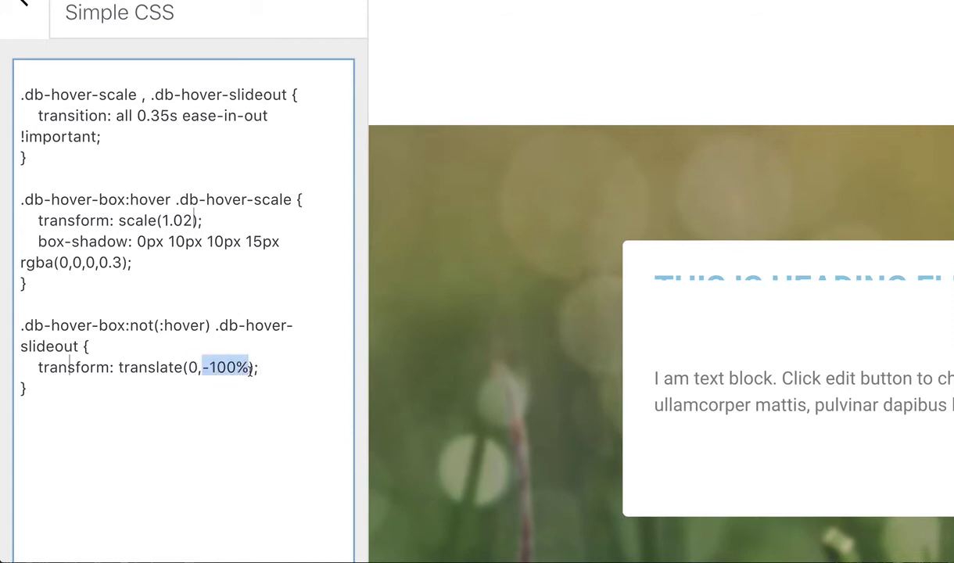
left_click(377, 283)
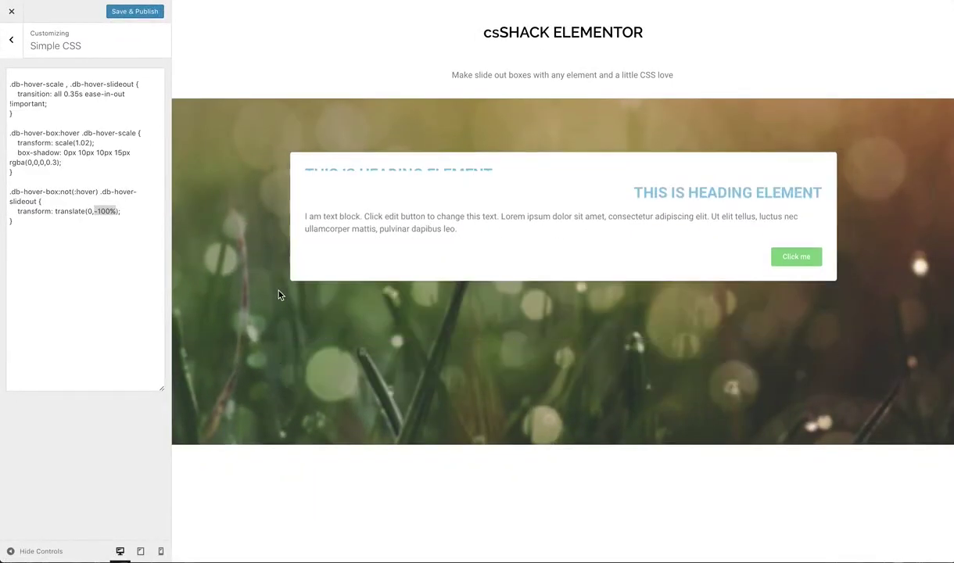
- Publish the custom CSS, close the Customizer and reopen the page in the Elementor editor
left_click(151, 13)
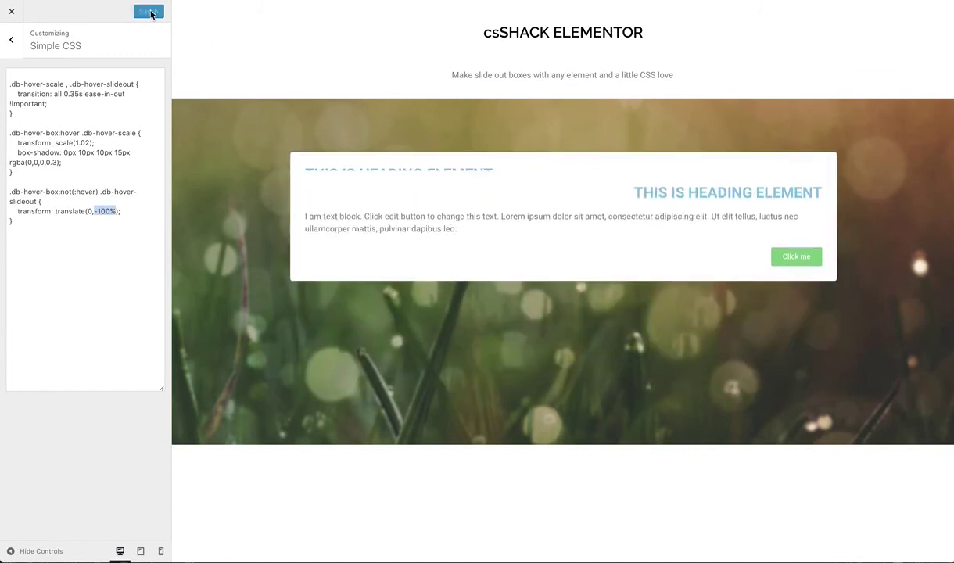
left_click(12, 11)
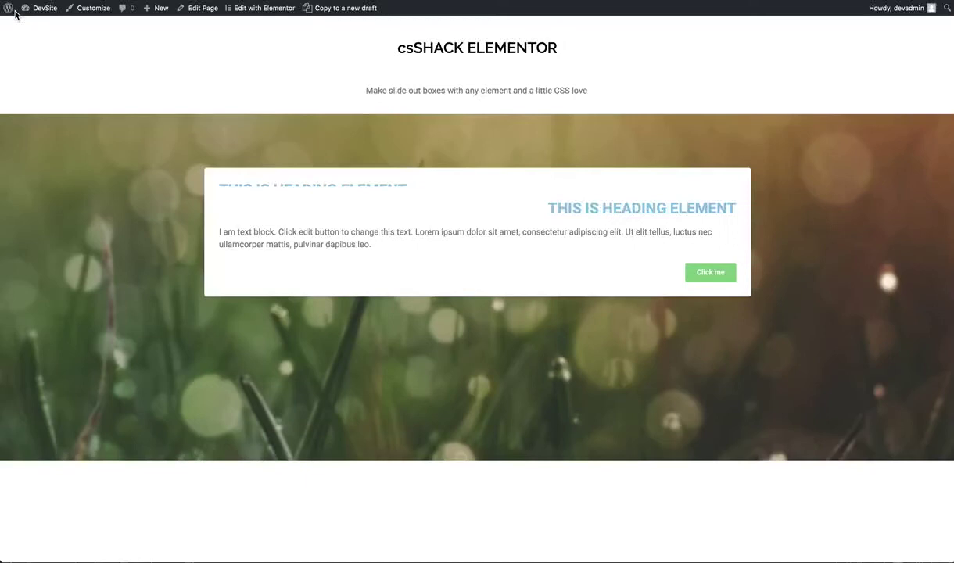
left_click(264, 8)
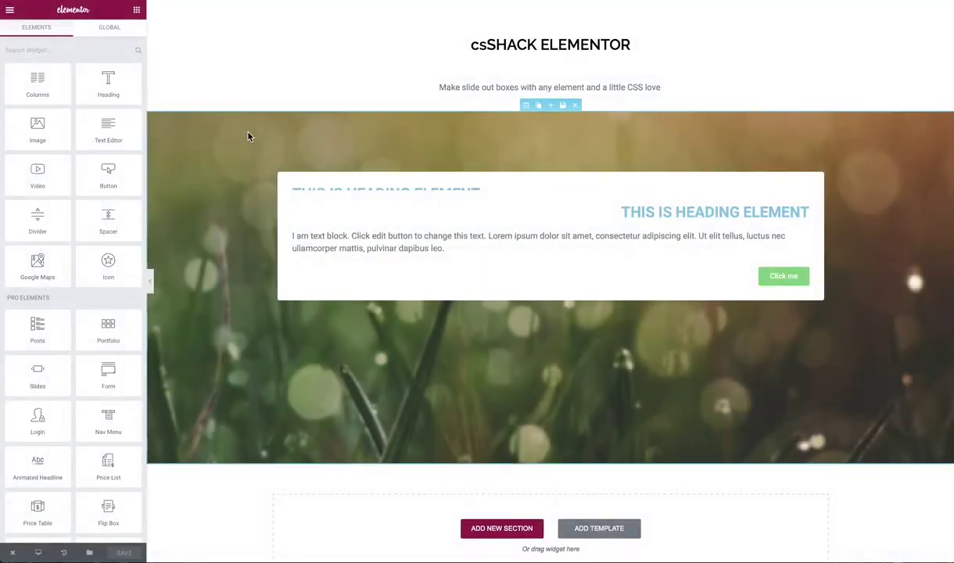
- Set the z-index of the upper inner section to 1 and save the page
mouse_move(545, 189)
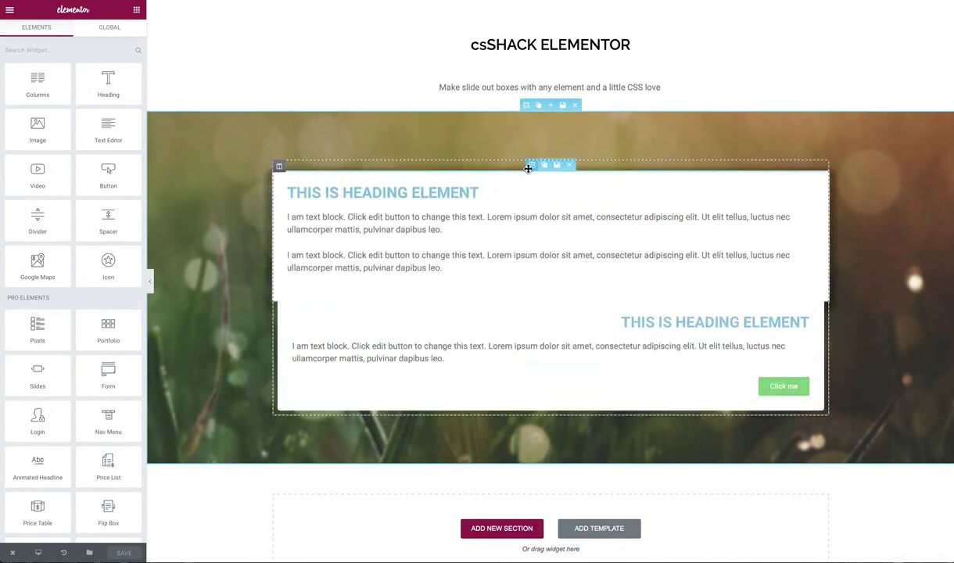
left_click(529, 167)
left_click(121, 32)
left_click(91, 187)
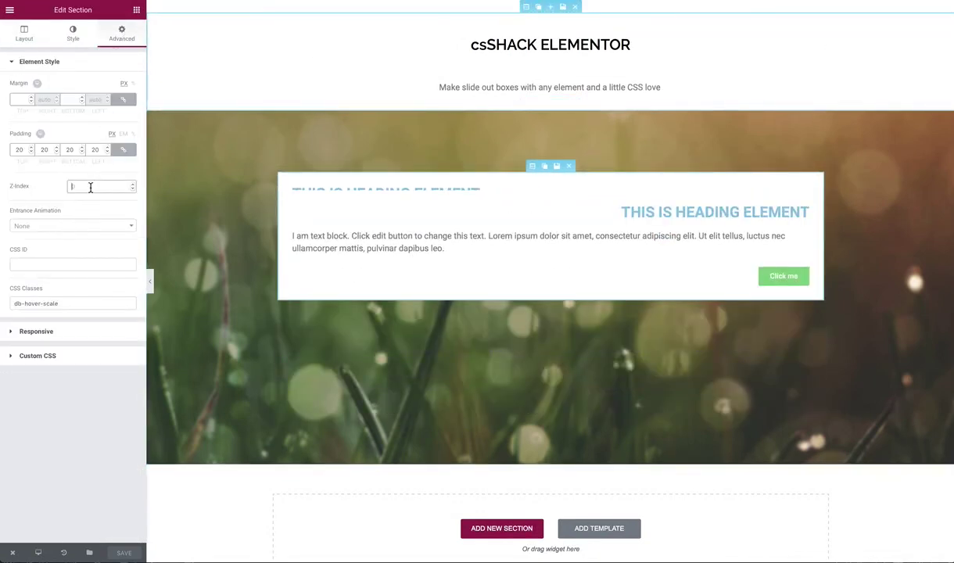
type("1")
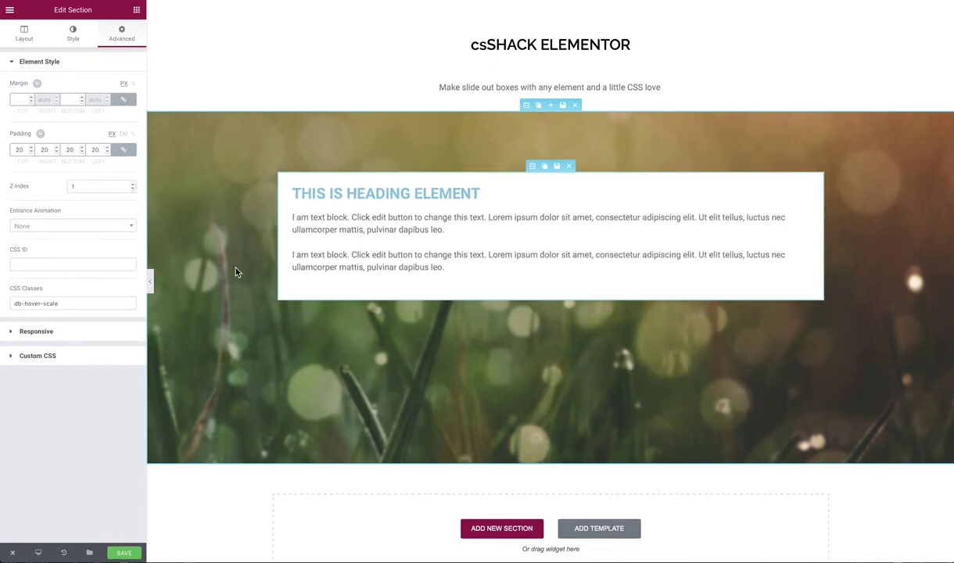
left_click(125, 553)
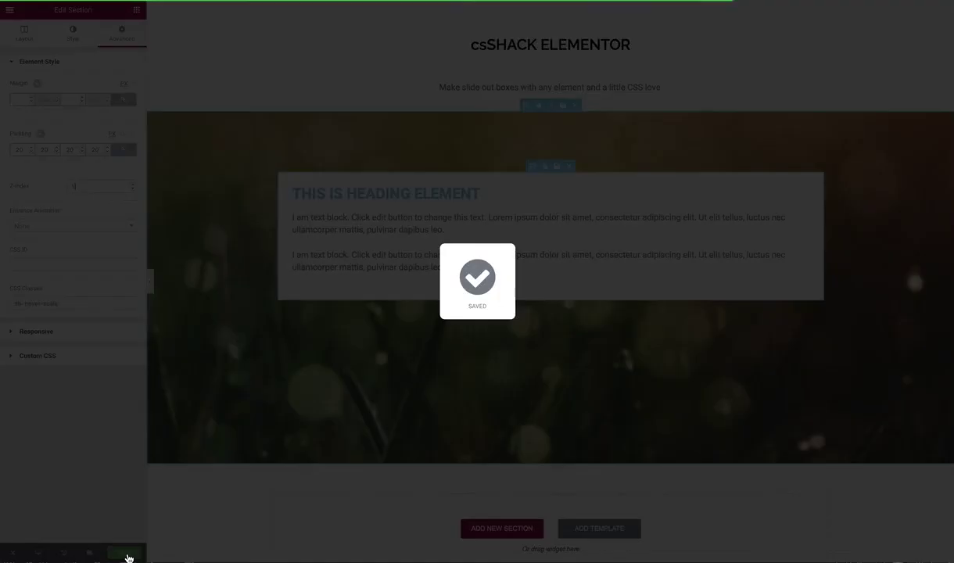